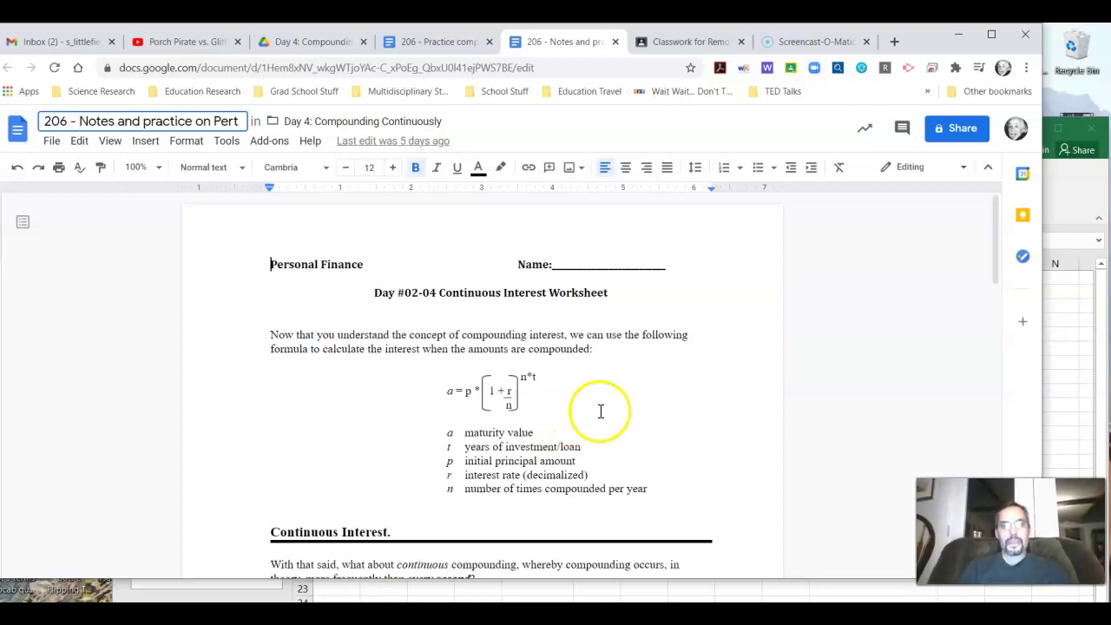
Step: Review the periodic compound interest formula and its variable definitions, highlighting the whole block, the decimalized interest rate and the divisor n
scroll(561, 387, down, 1)
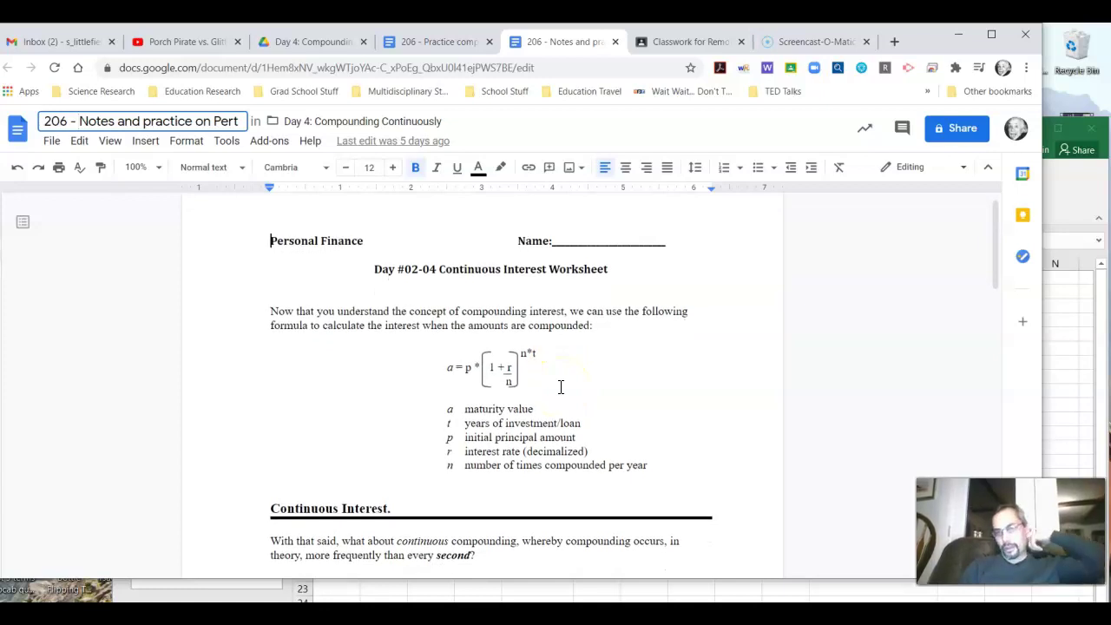
scroll(561, 387, down, 1)
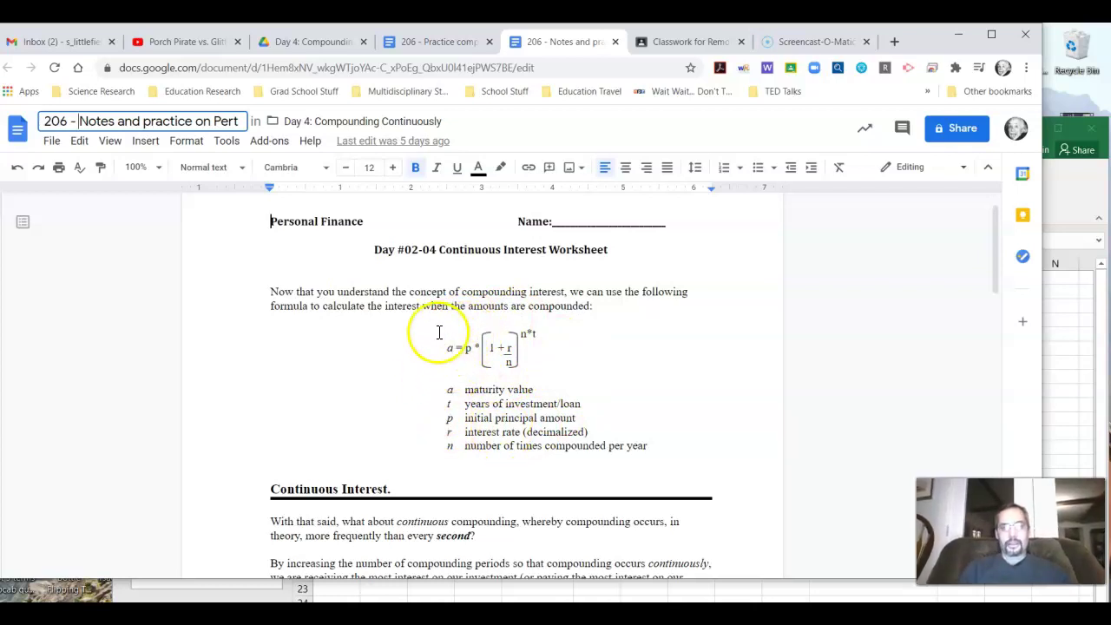
drag(447, 343, 620, 464)
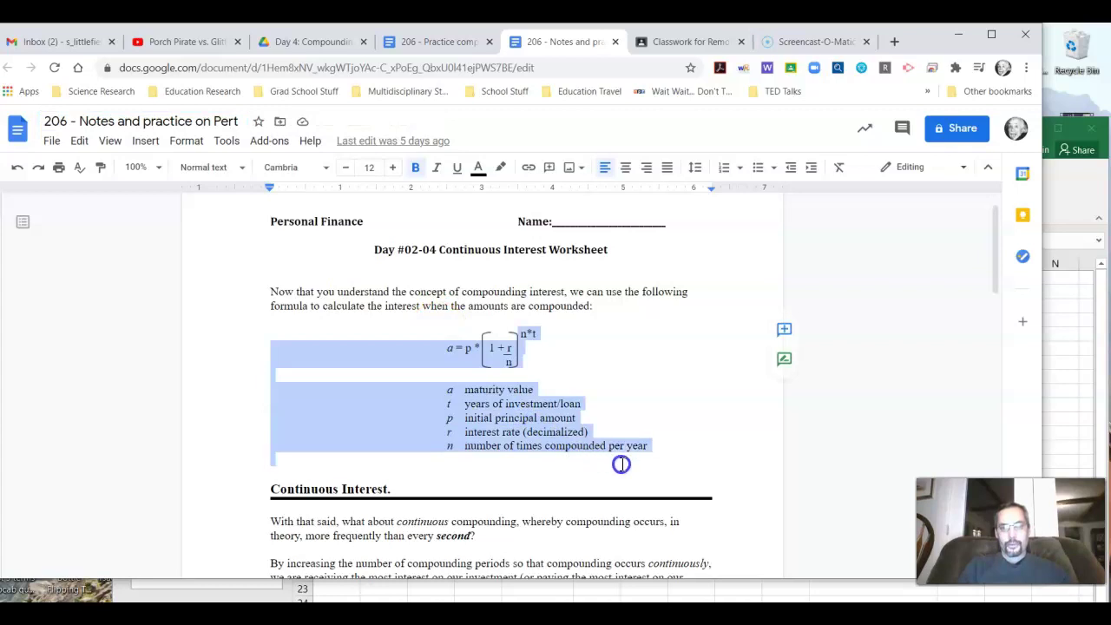
click(450, 346)
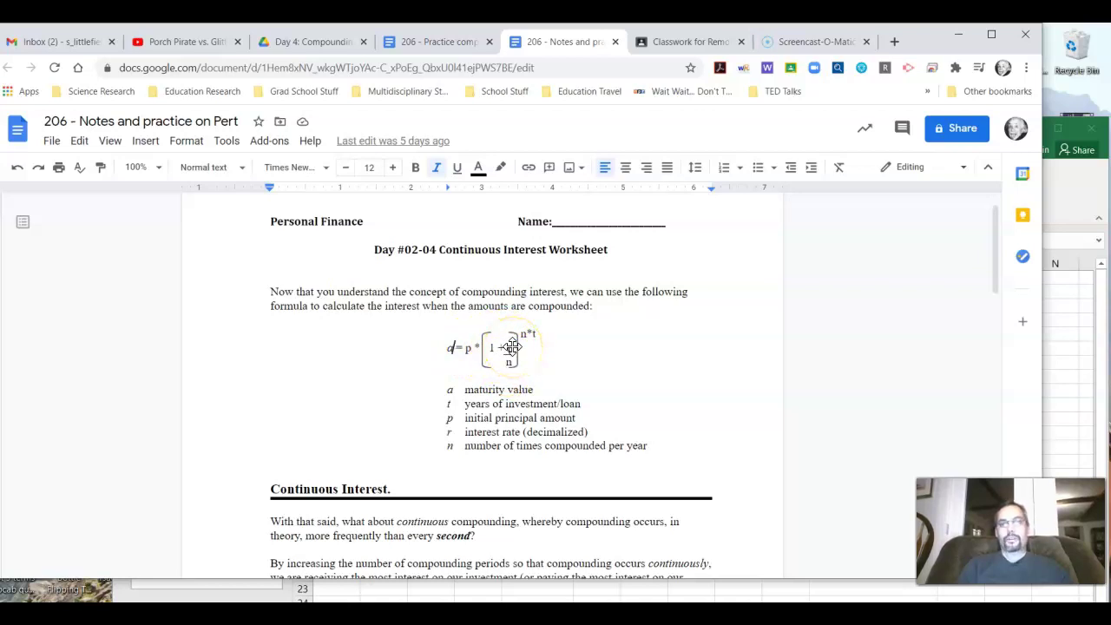
drag(522, 432, 586, 432)
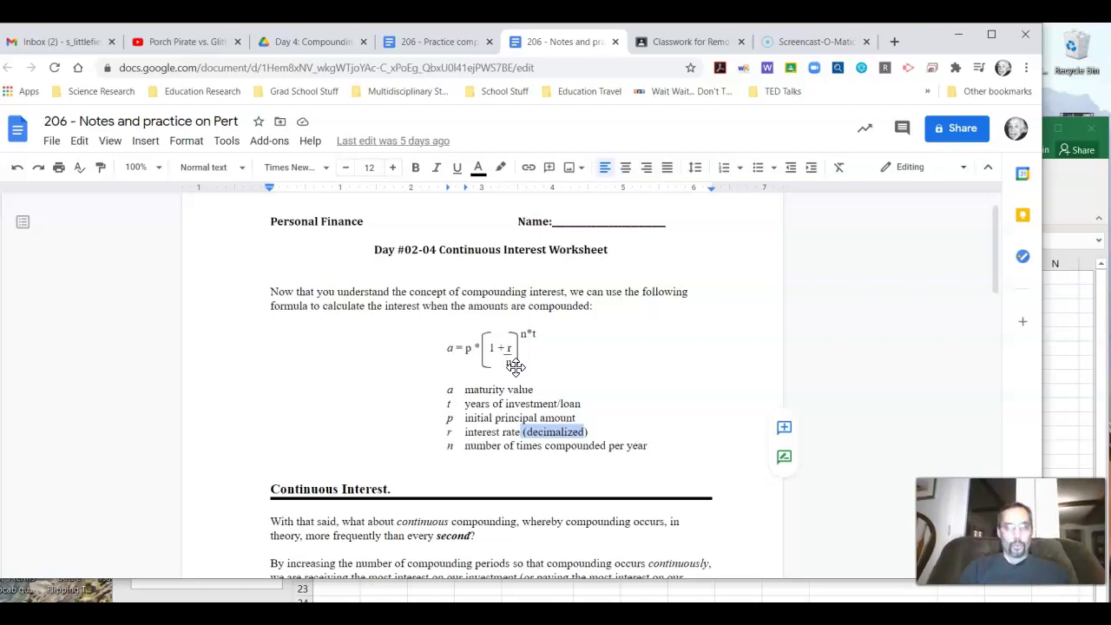
click(516, 367)
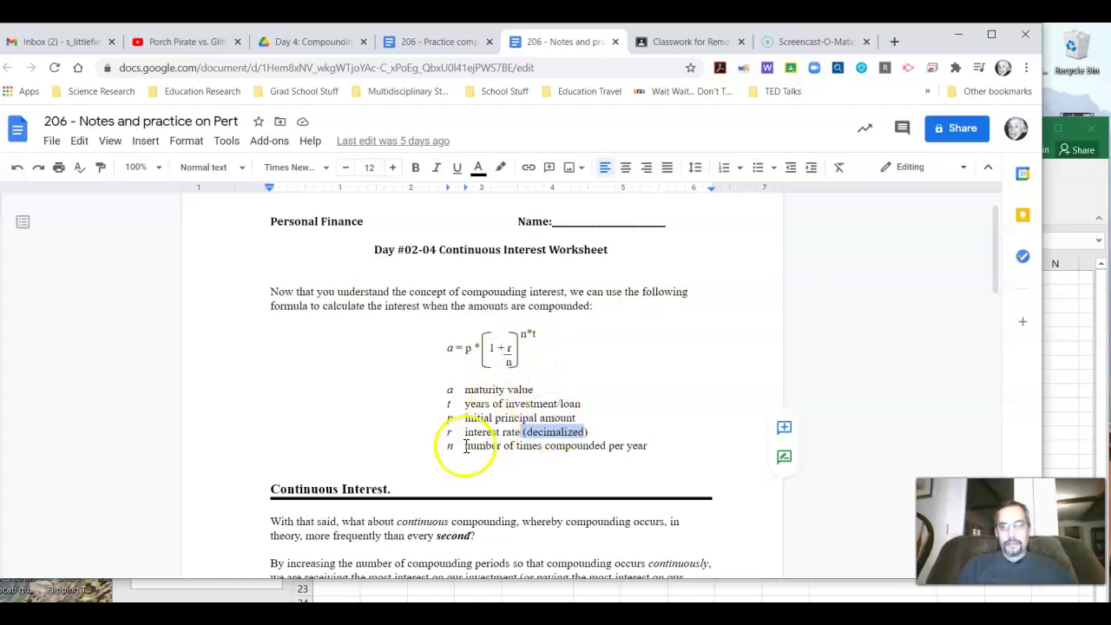
click(515, 362)
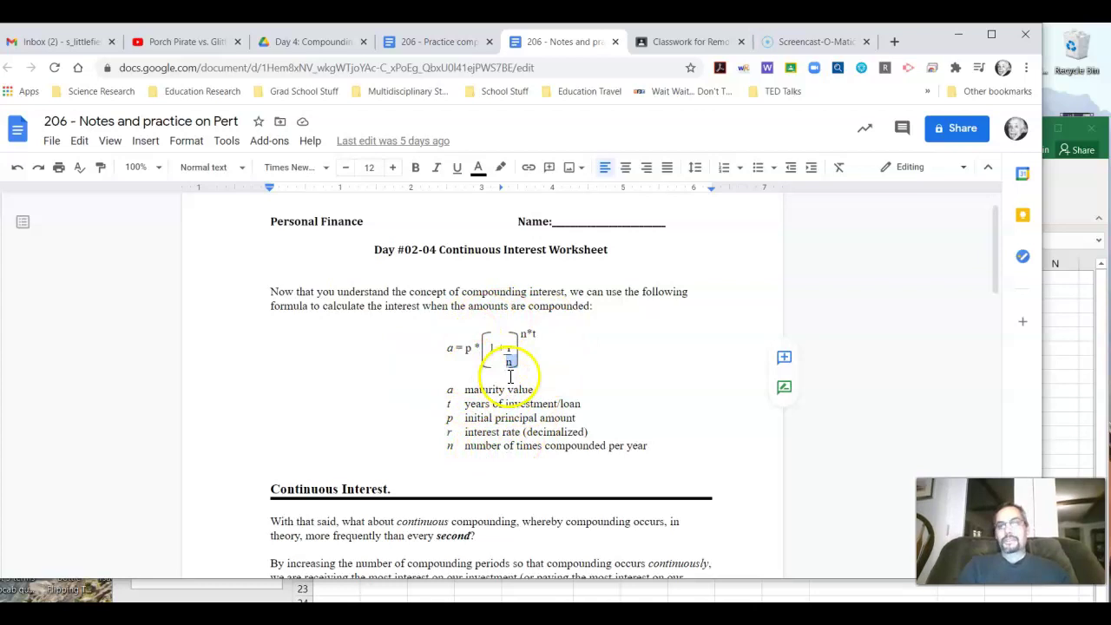
click(548, 355)
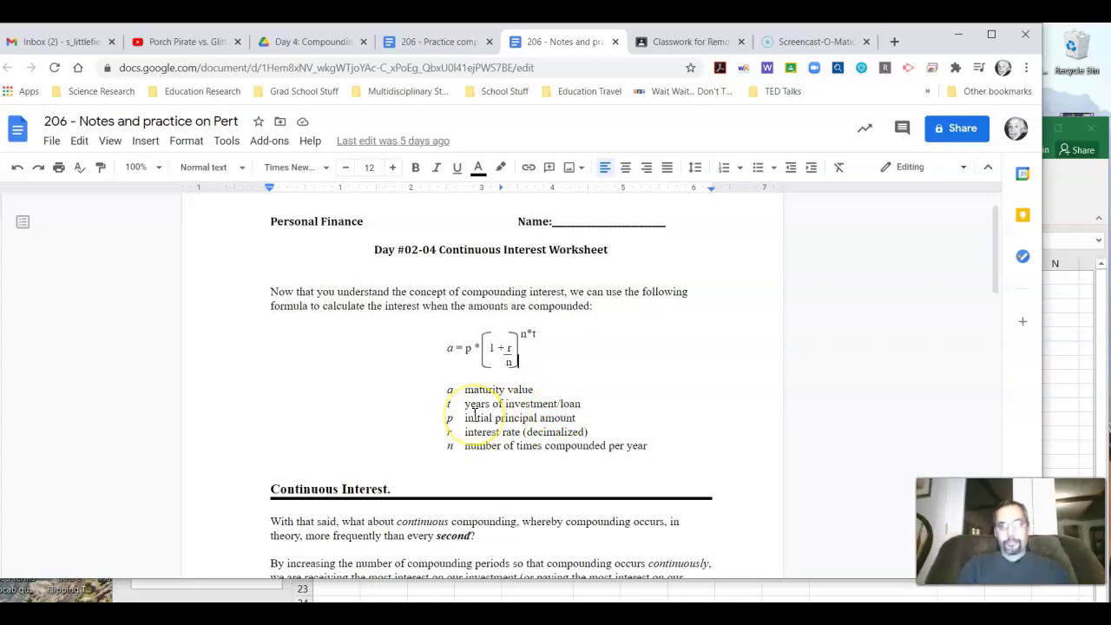
Step: Review the Continuous Interest section, highlighting the formula a = pe^rt, the definition of e and the explanatory paragraph about e
scroll(475, 415, down, 2)
scroll(475, 415, down, 5)
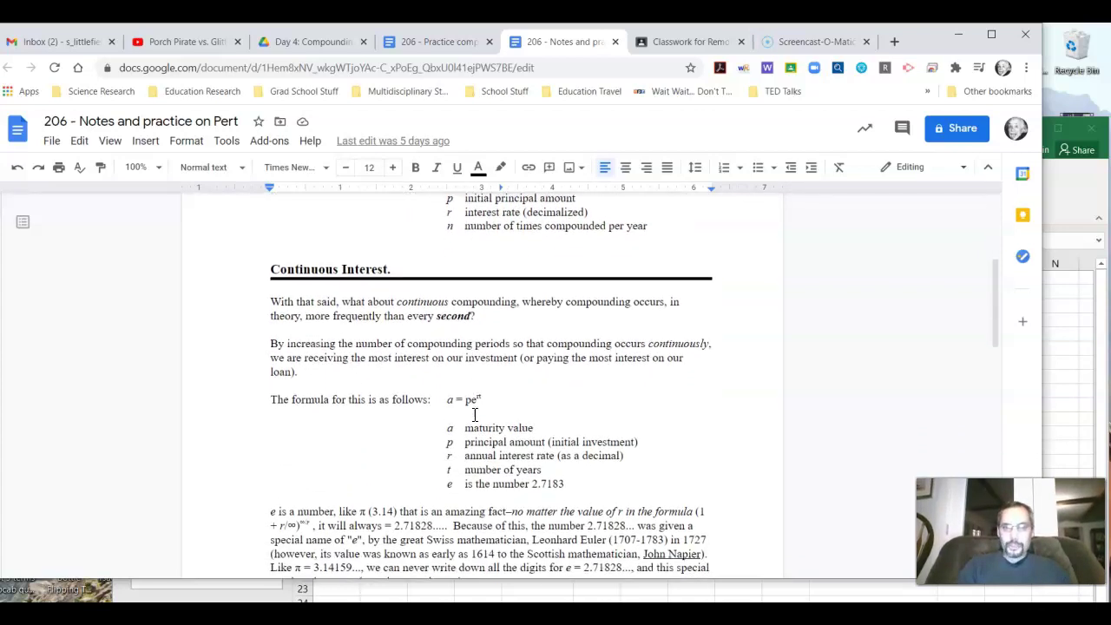
scroll(475, 415, down, 1)
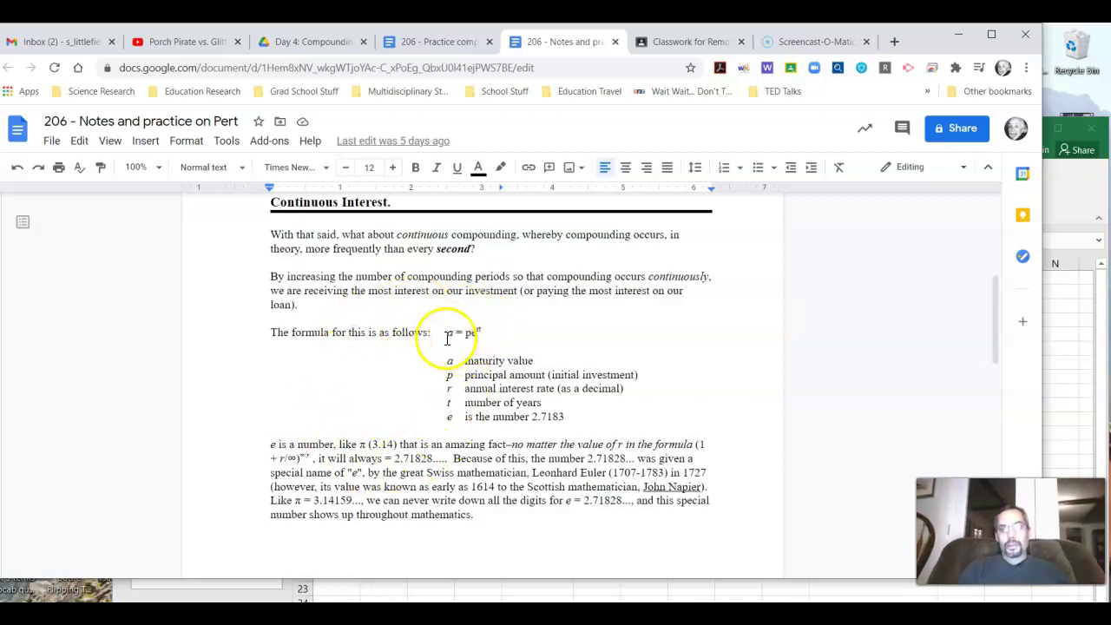
drag(447, 336, 488, 330)
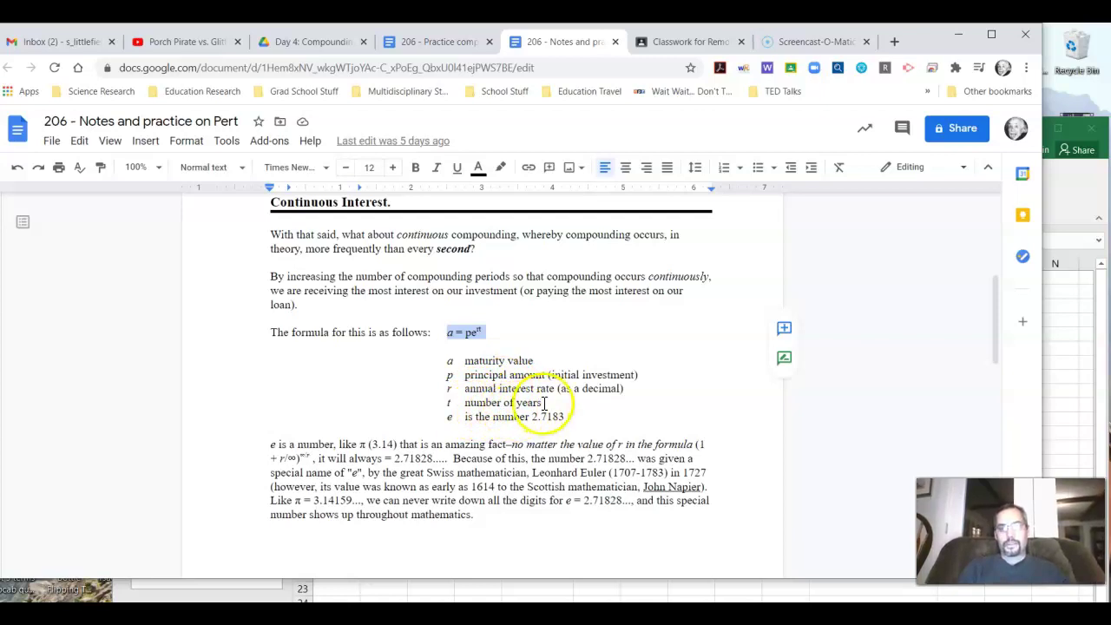
drag(447, 417, 574, 422)
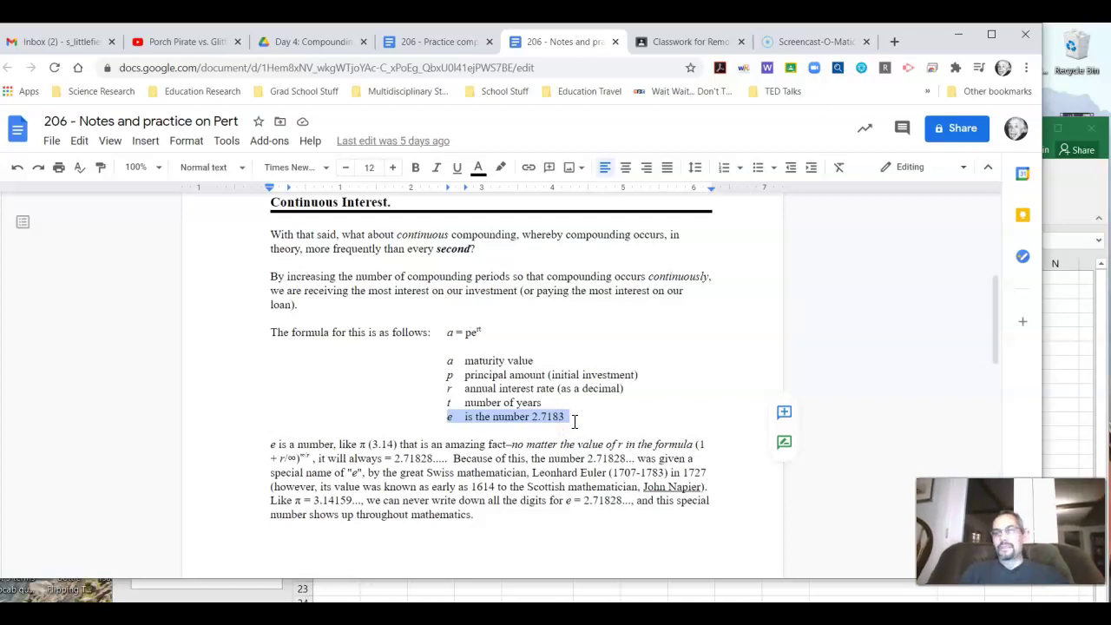
drag(258, 443, 590, 531)
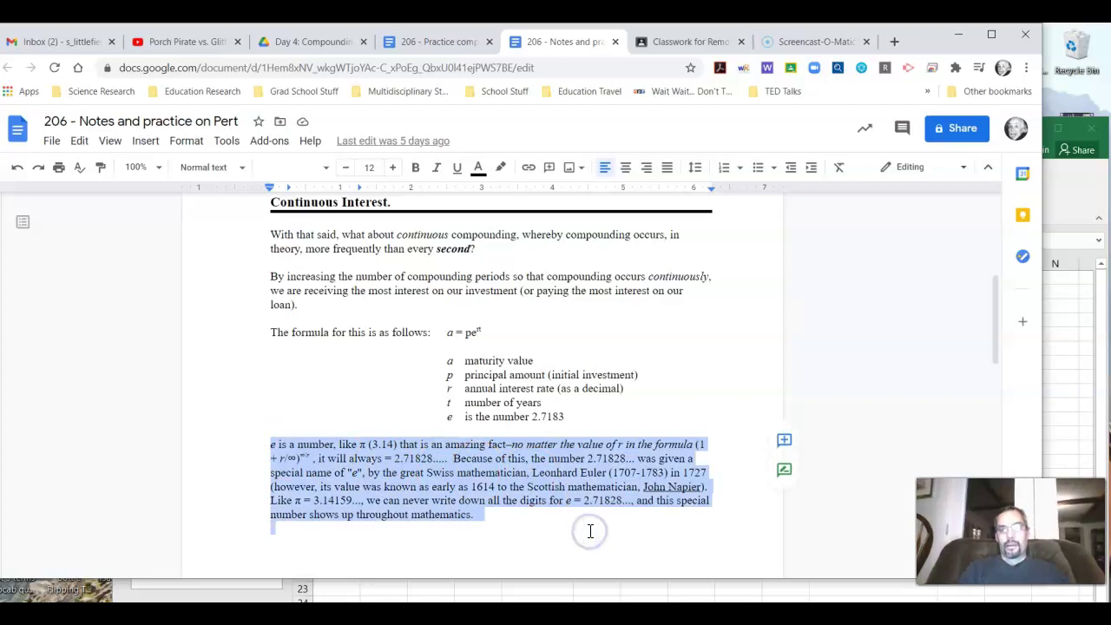
drag(527, 511, 528, 511)
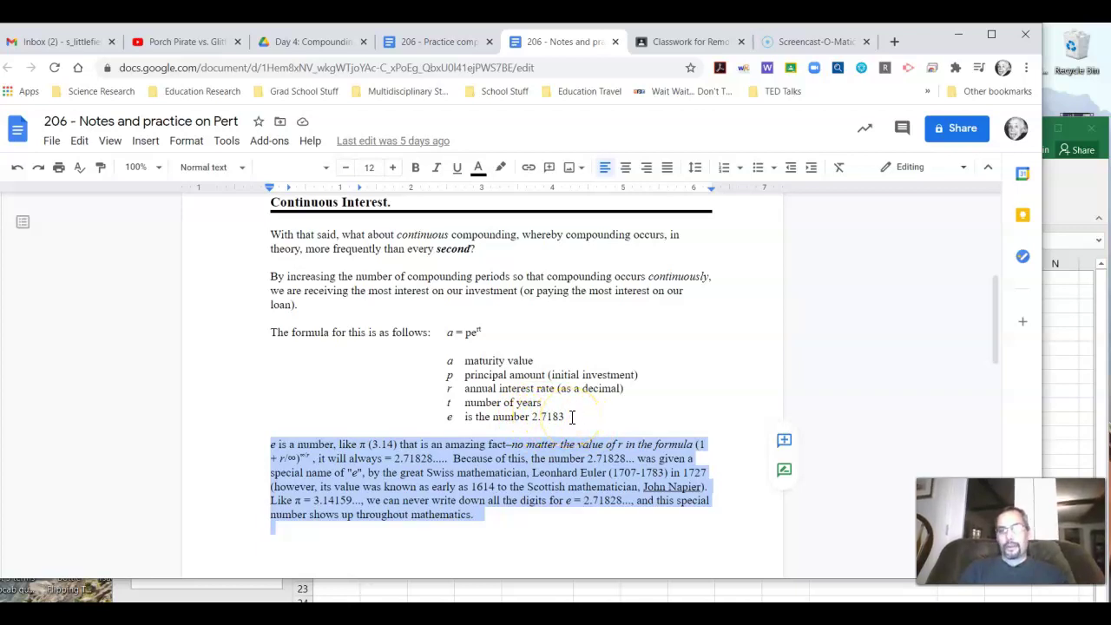
Step: Examine the worked example for the $2,340 deposit under Determine continuous interest, highlighting the problem text and its solution
scroll(473, 401, down, 5)
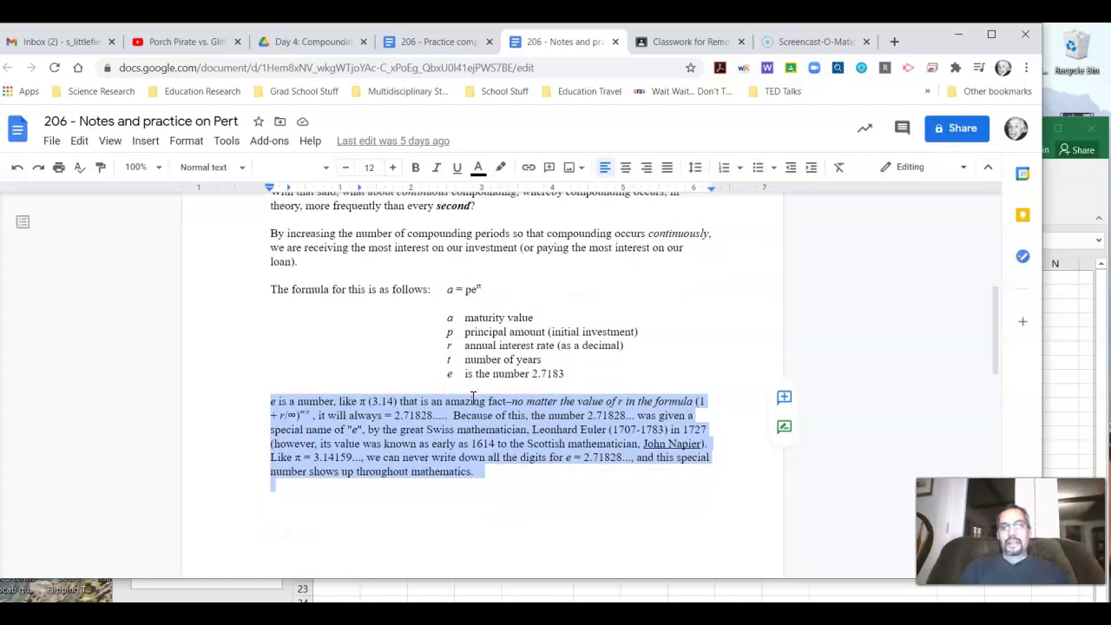
scroll(474, 398, down, 5)
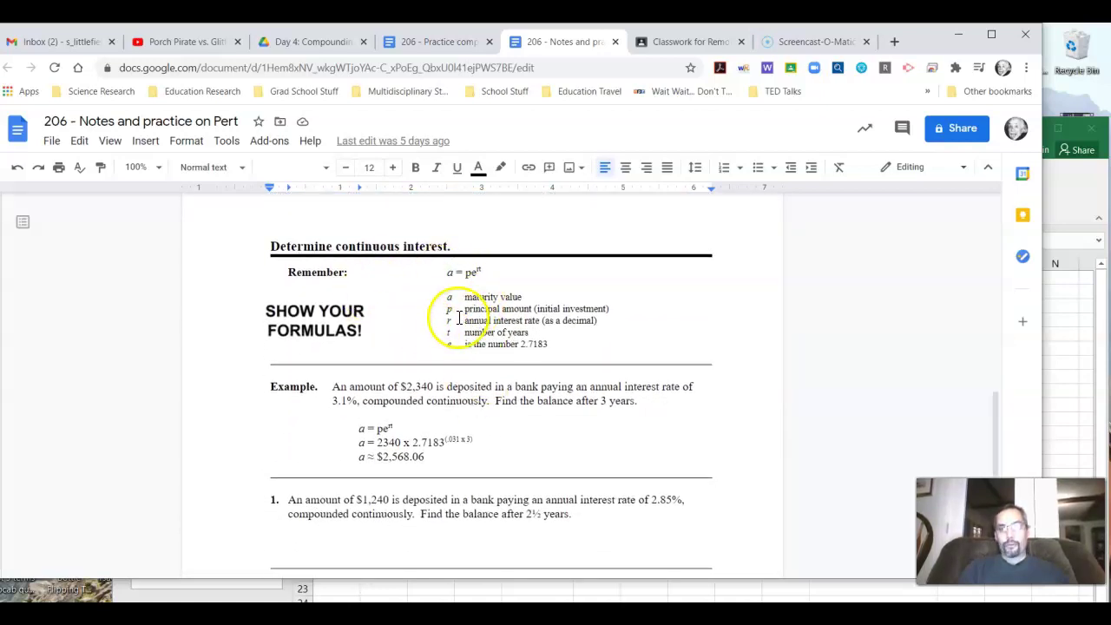
scroll(390, 428, down, 2)
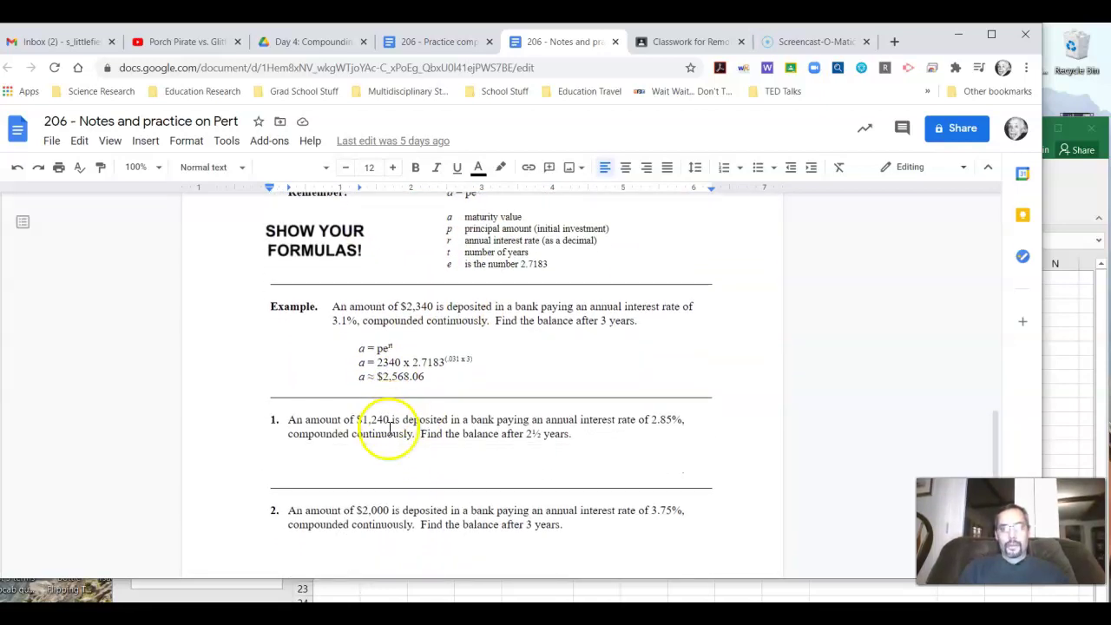
click(335, 312)
drag(335, 312, 494, 374)
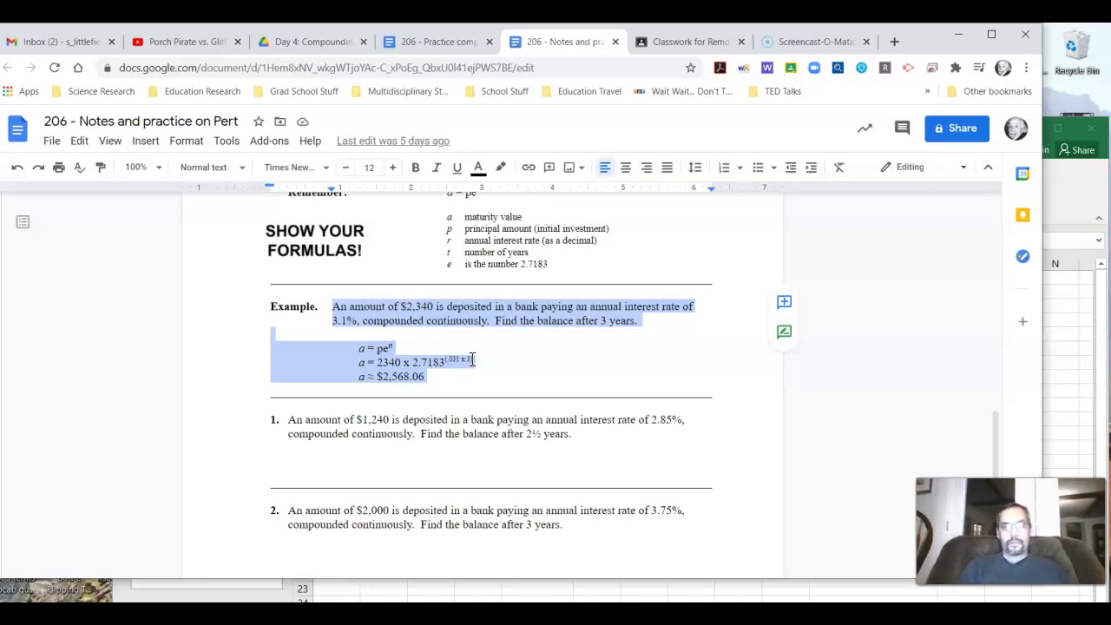
drag(472, 358, 379, 378)
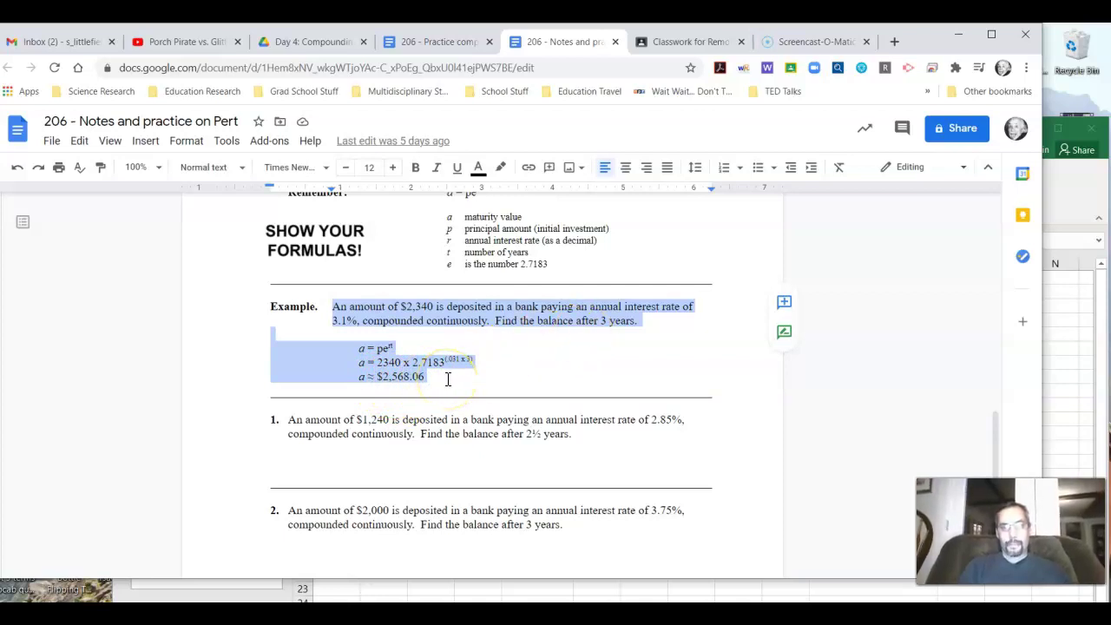
click(486, 443)
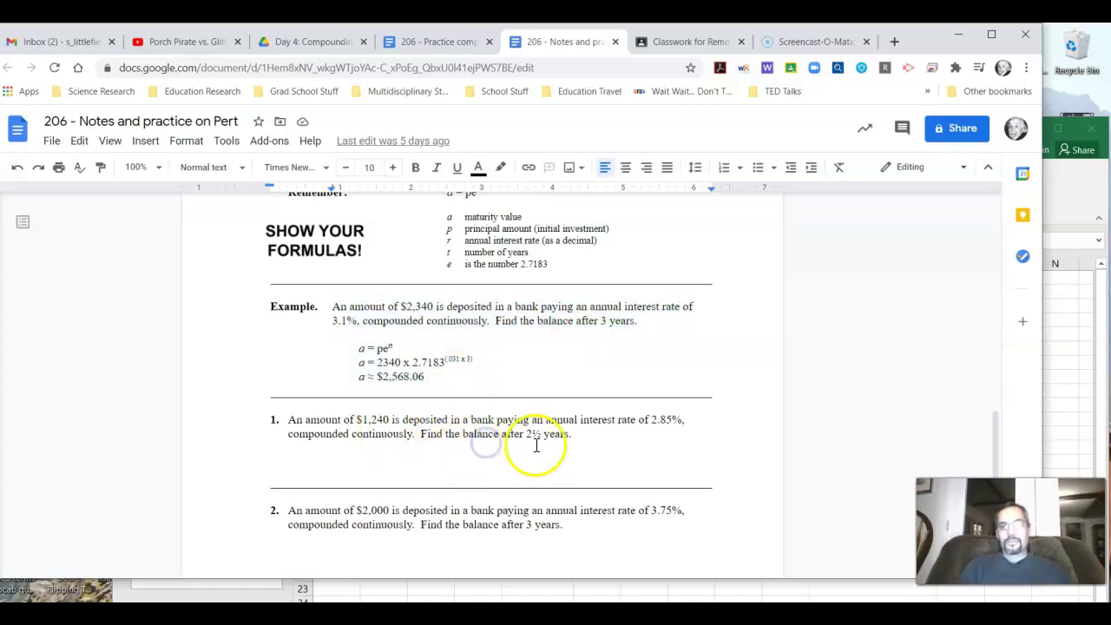
Step: Look over practice problems 1 to 5 and return to the answer space of problem 1
scroll(365, 443, down, 3)
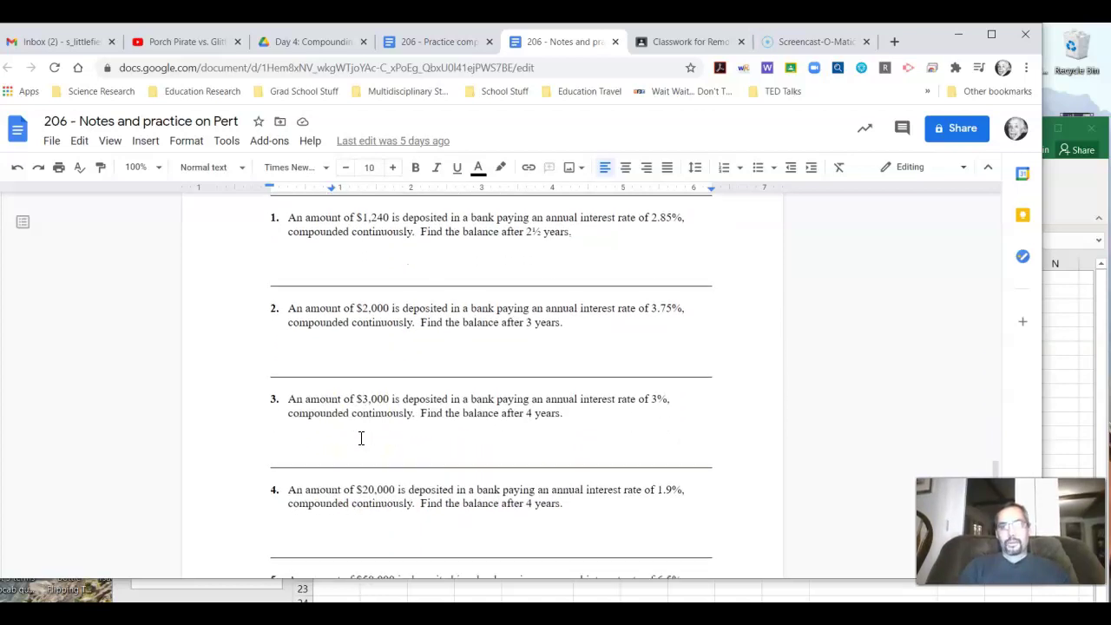
scroll(361, 439, down, 1)
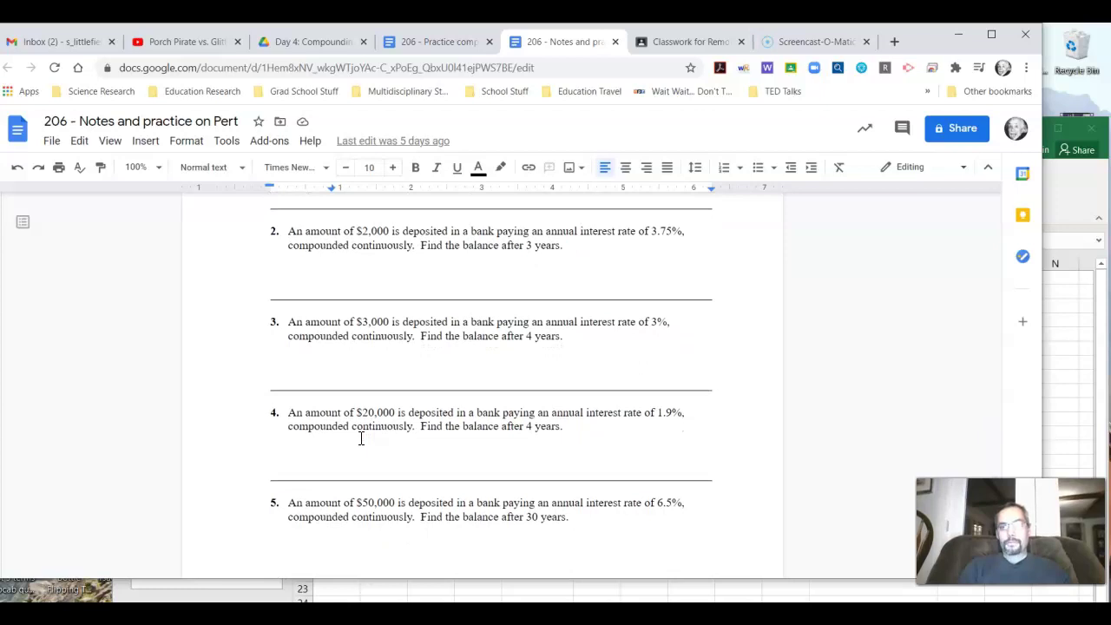
scroll(361, 438, up, 2)
click(426, 406)
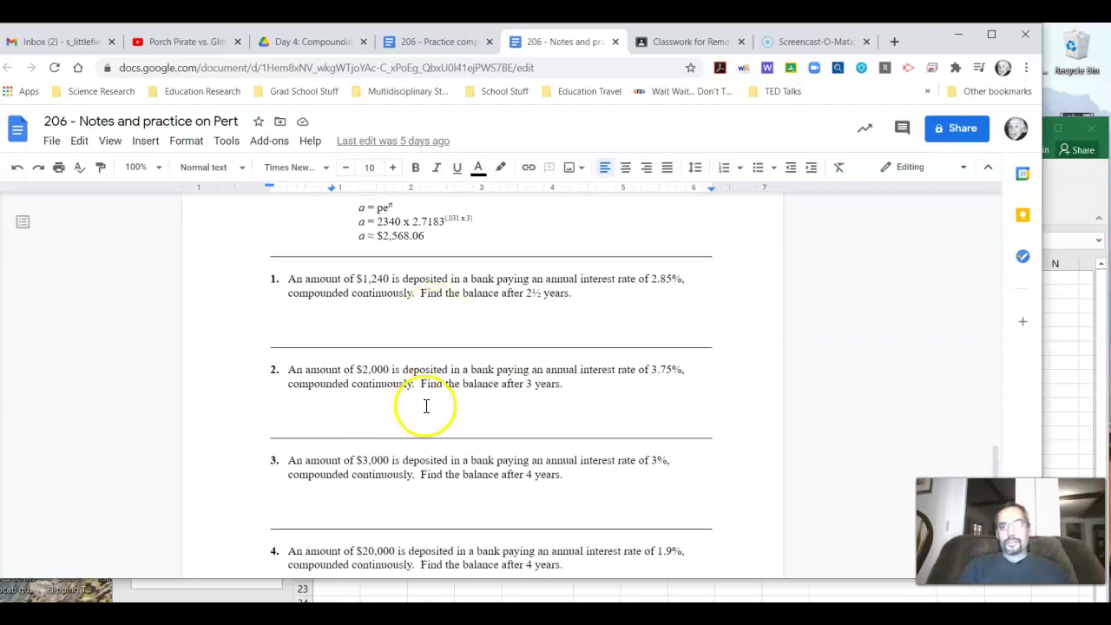
click(404, 320)
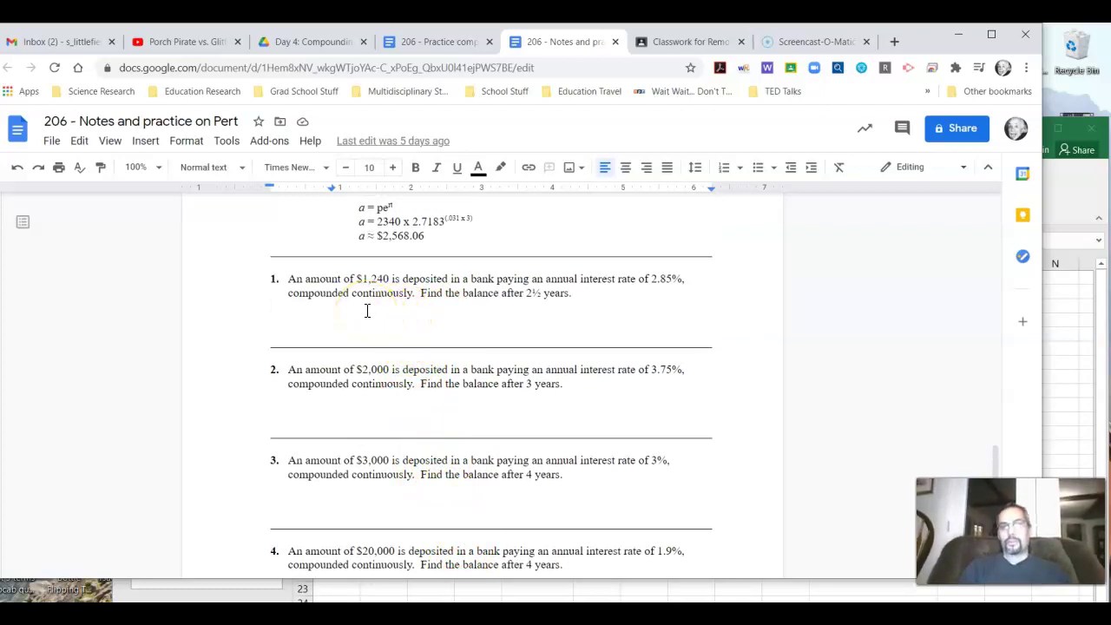
click(390, 309)
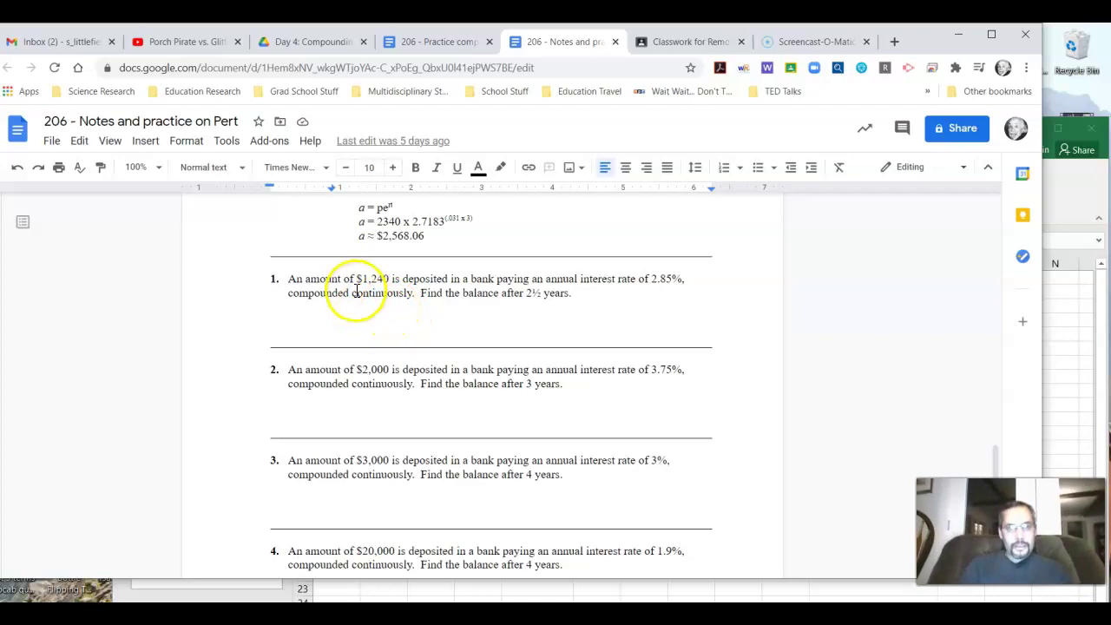
Step: Place the insertion point in the answer space below problem 1 and set the text colour to red
click(337, 309)
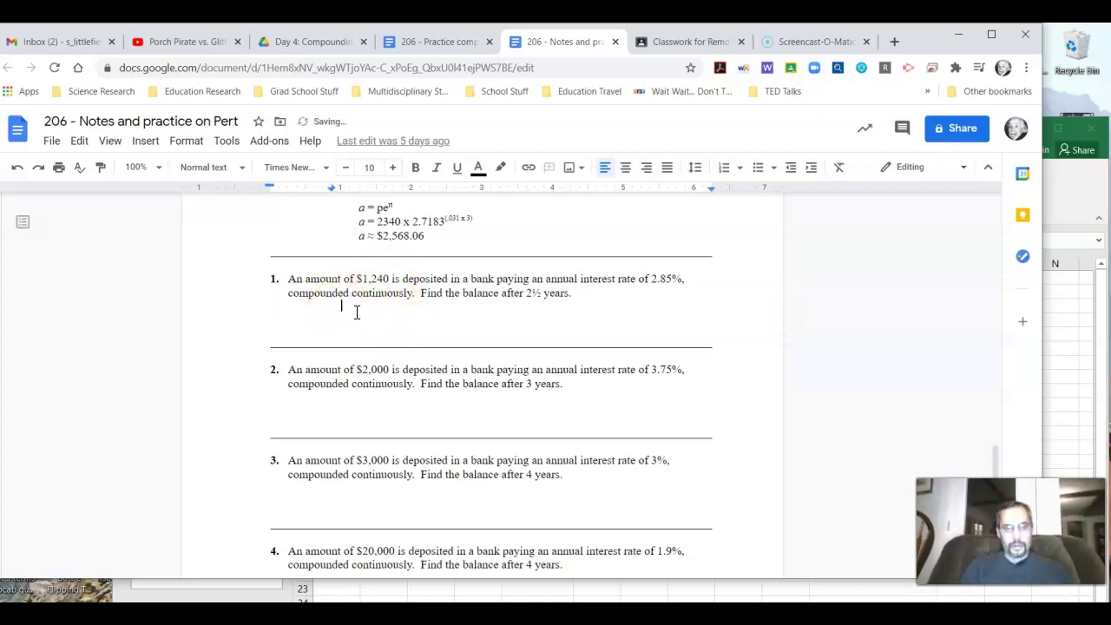
click(478, 167)
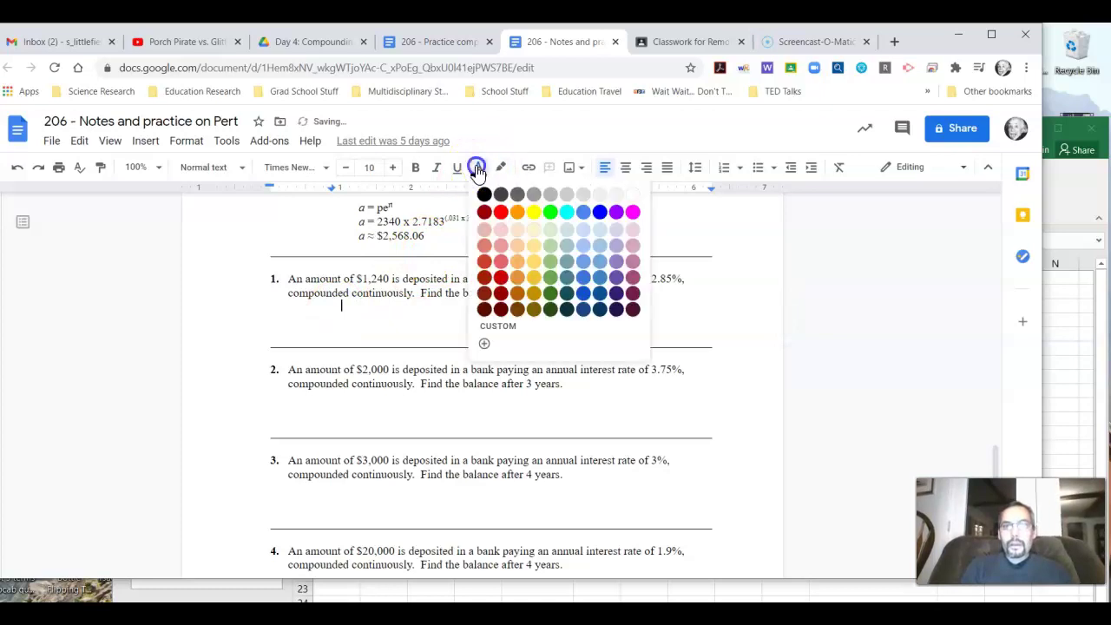
click(502, 214)
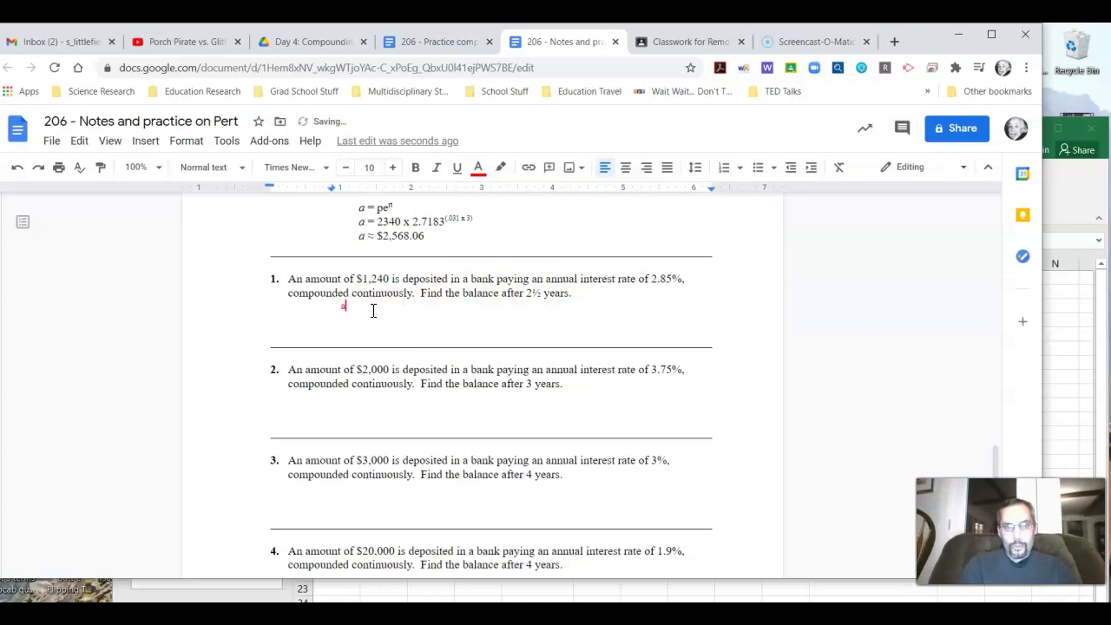
Step: Write the formula "a = pert" in the answer space of problem 1 and start a new line below it
text(=)
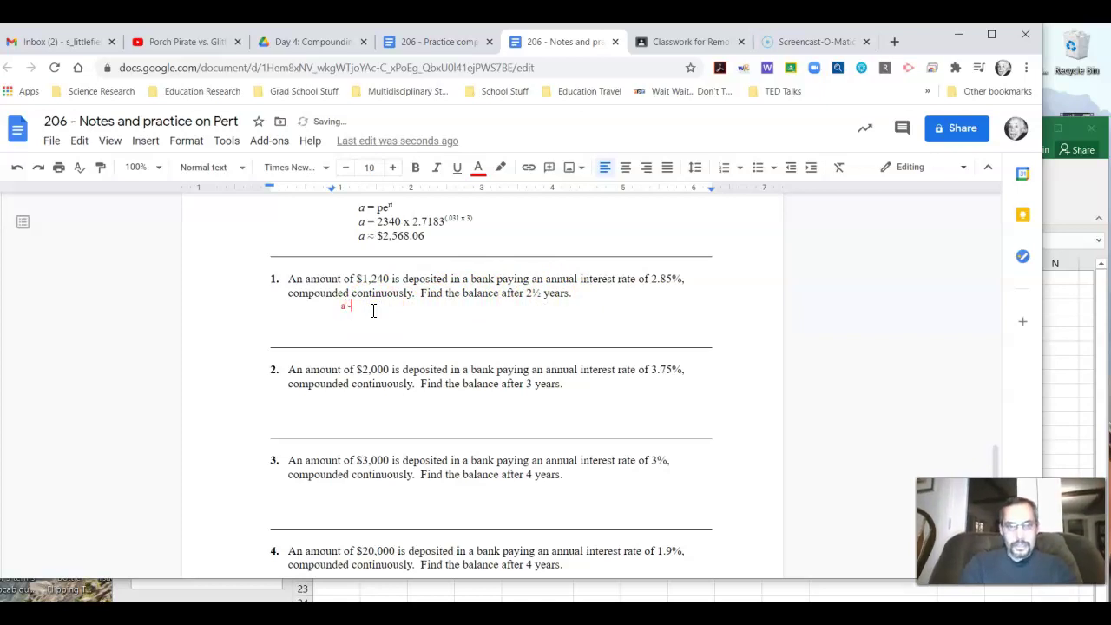
key(BackSpace)
key(BackSpace)
key(BackSpace)
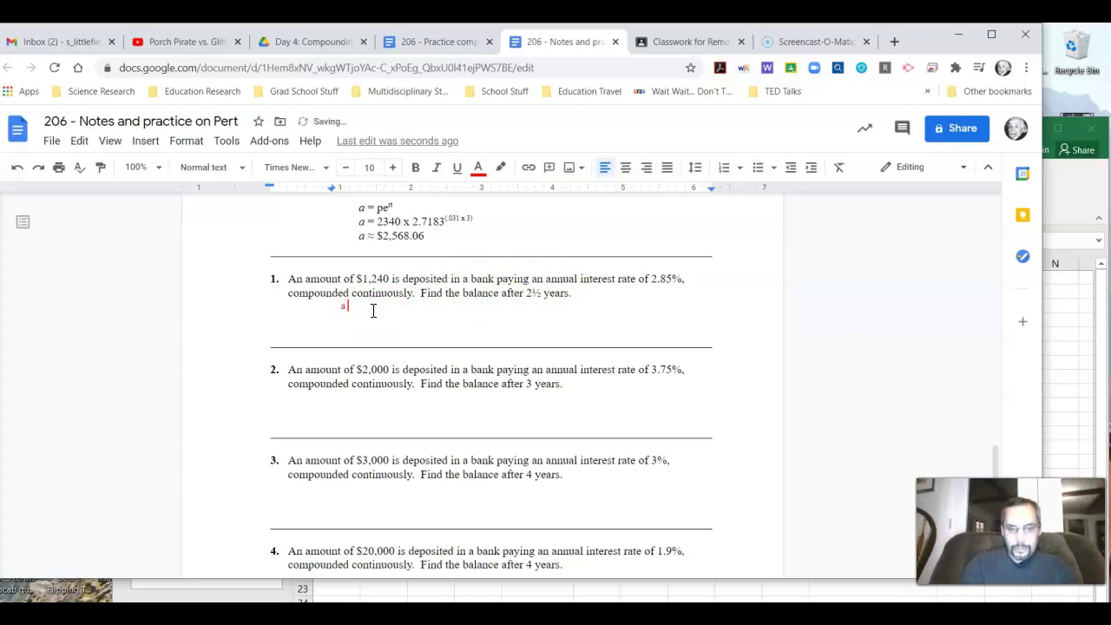
text(= )
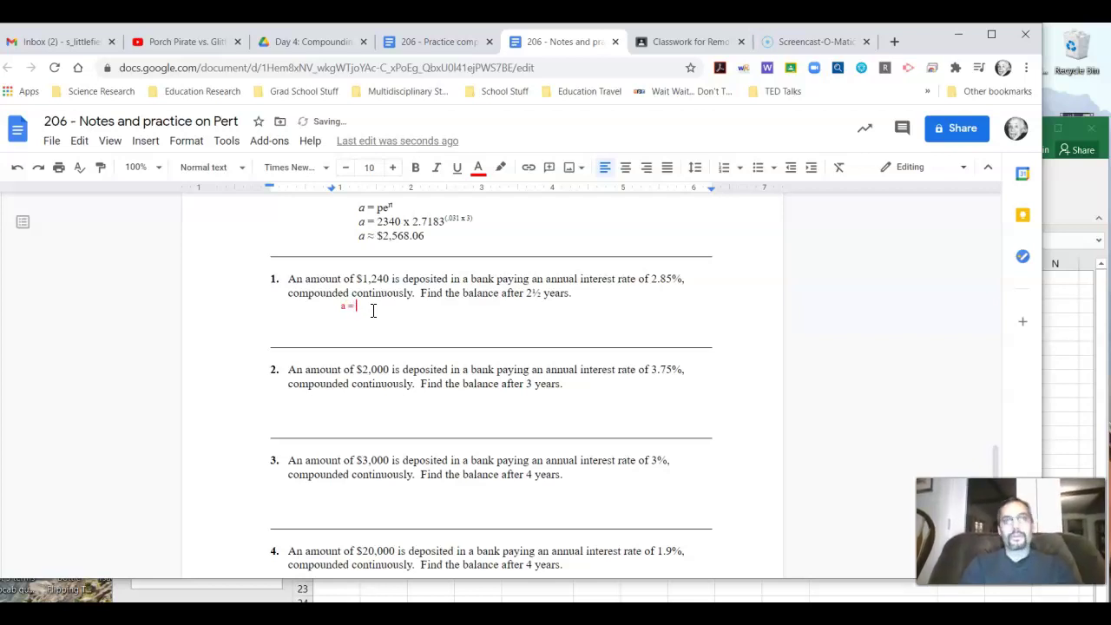
text(pe)
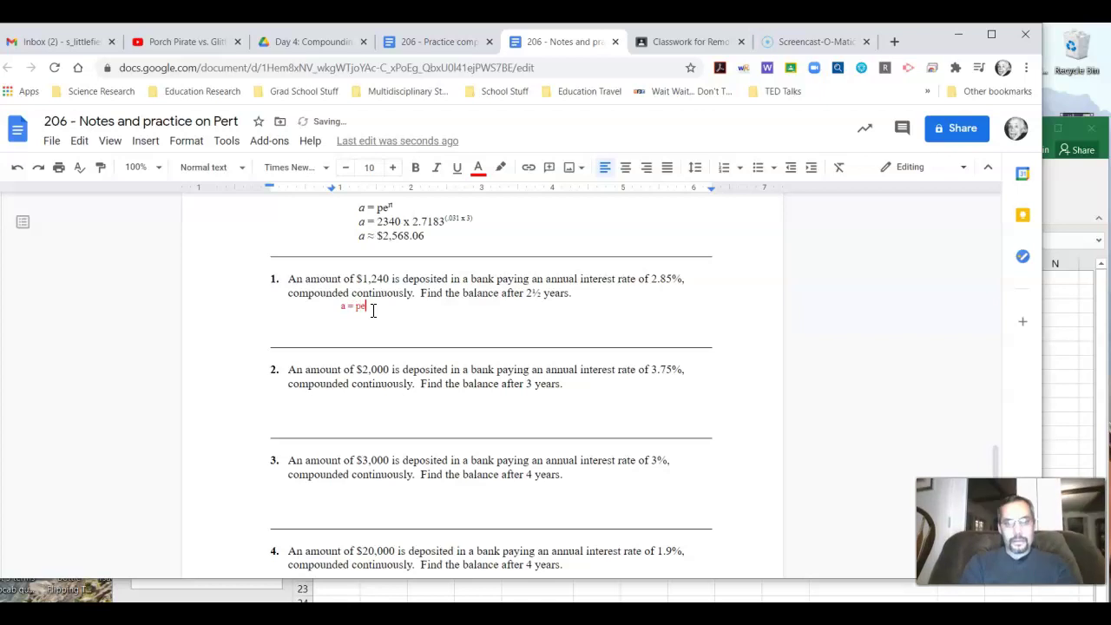
text(rt)
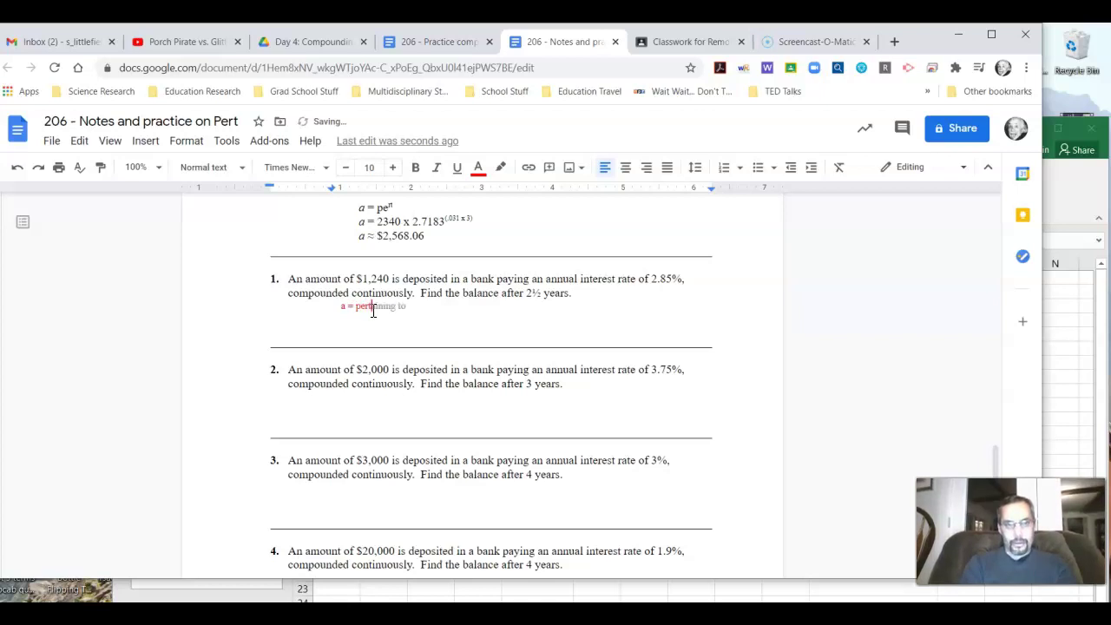
key(Return)
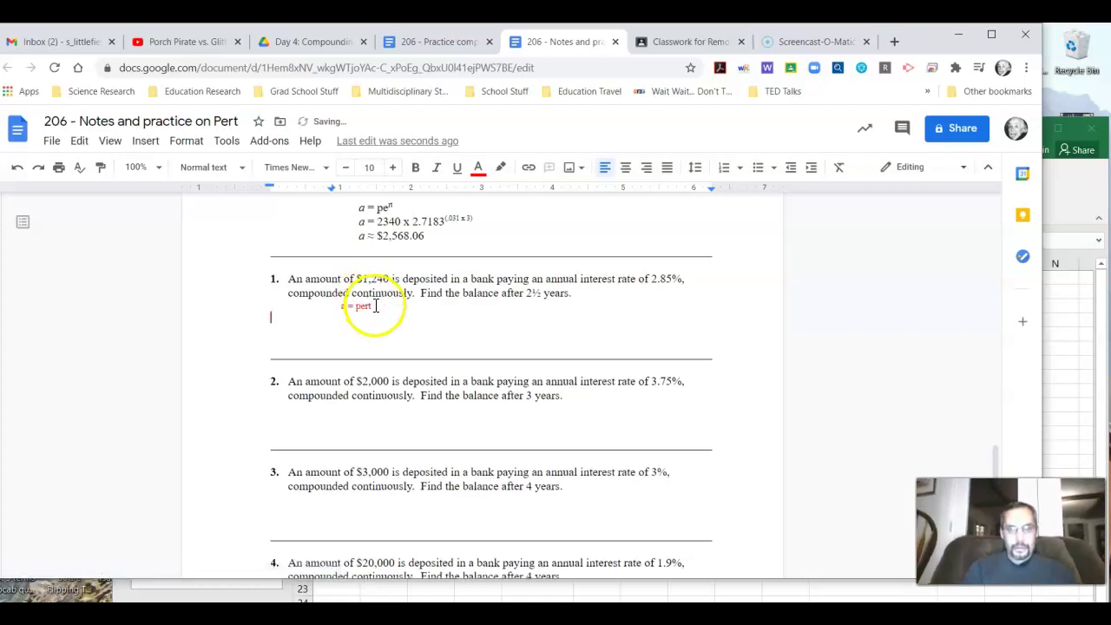
Step: Format the "rt" in the red formula "a = pert" under problem 1 as superscript
click(367, 306)
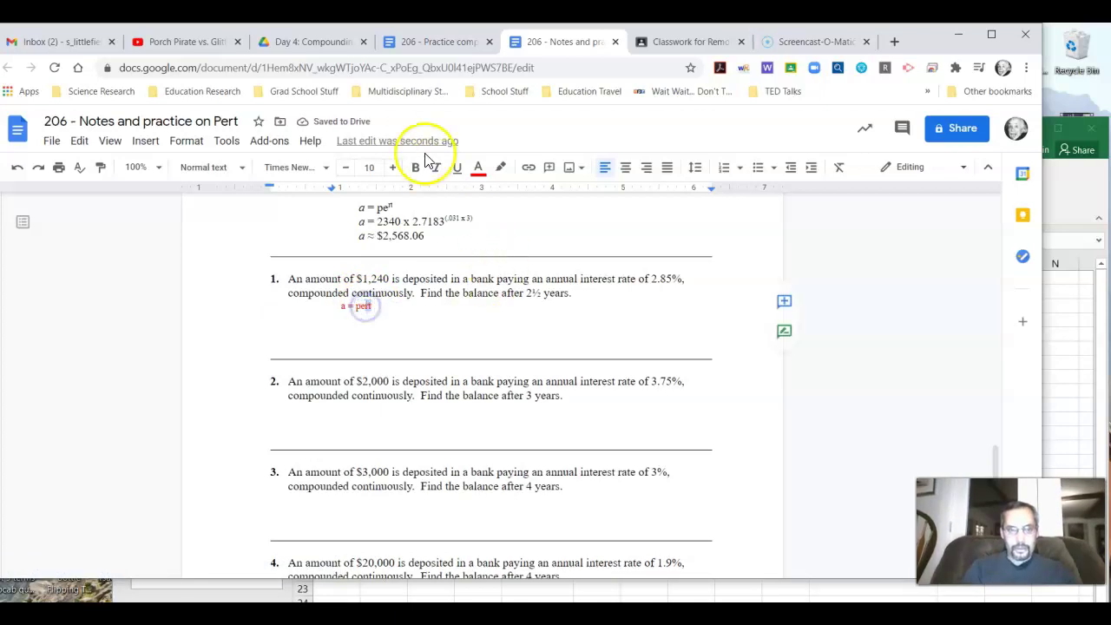
click(193, 142)
mouse_move(277, 167)
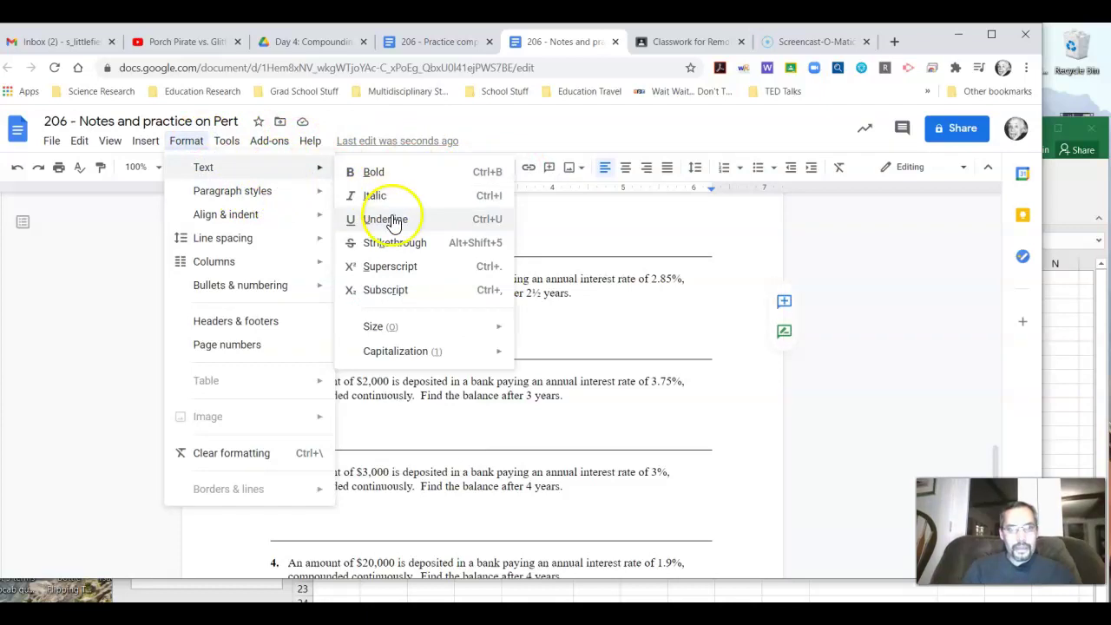
click(392, 266)
Step: Begin the substitution line below the formula with "a = 1240", removing the stray digit before 1240
click(403, 326)
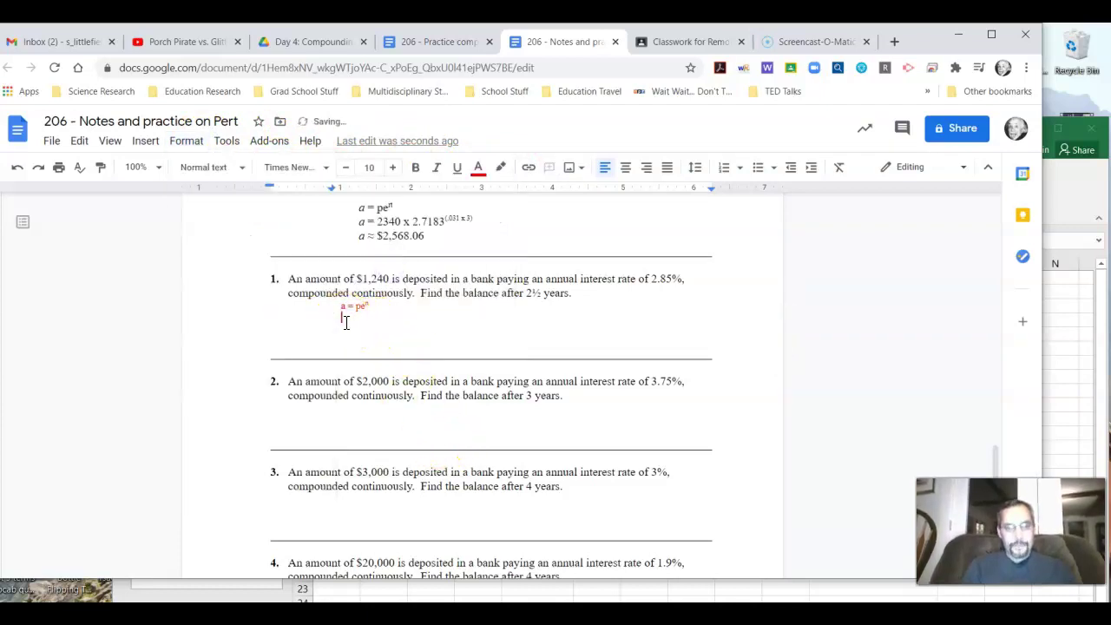
text(a)
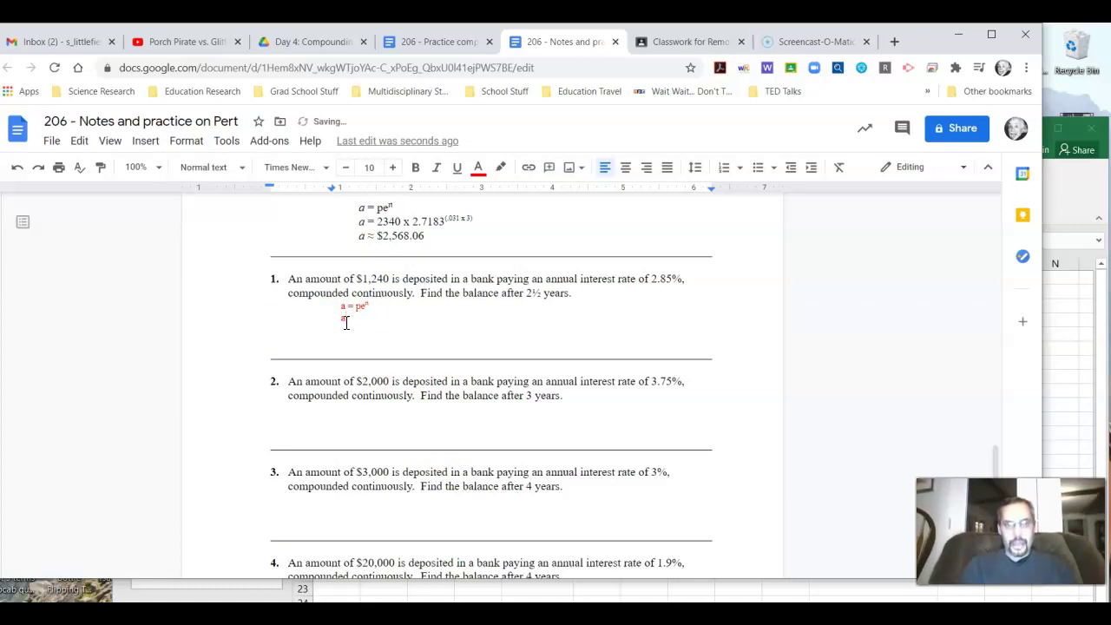
text( =)
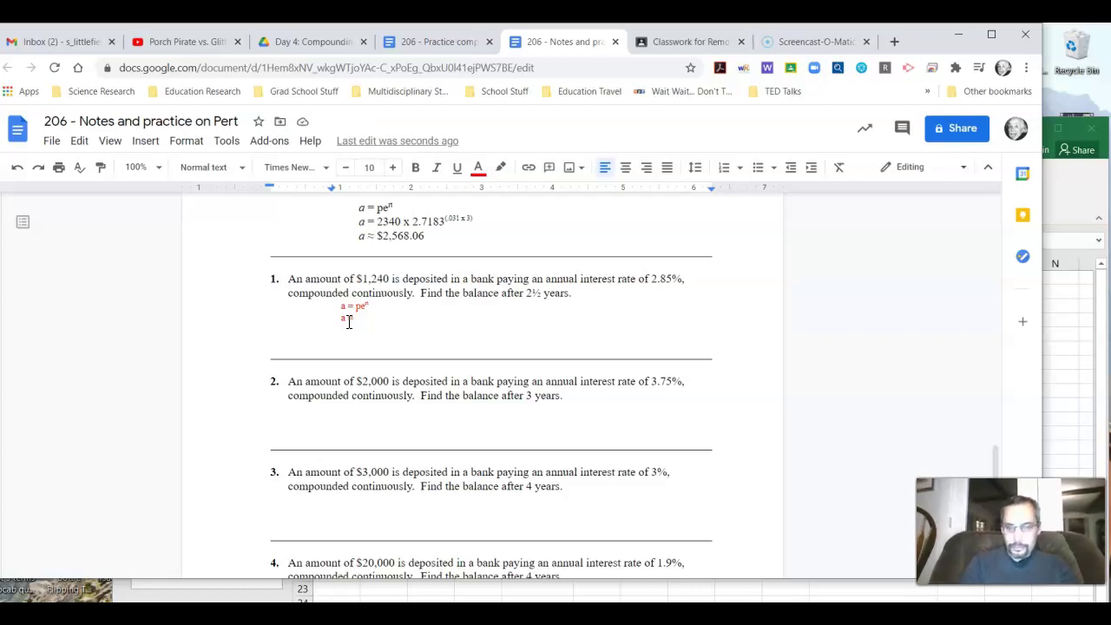
text(1)
text(1240)
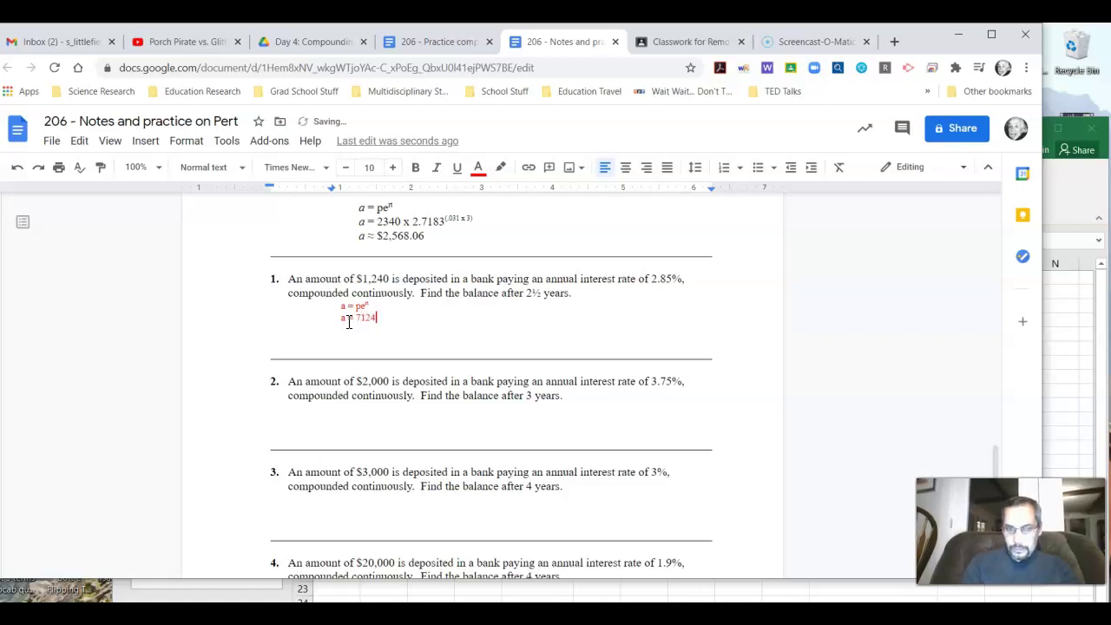
click(364, 316)
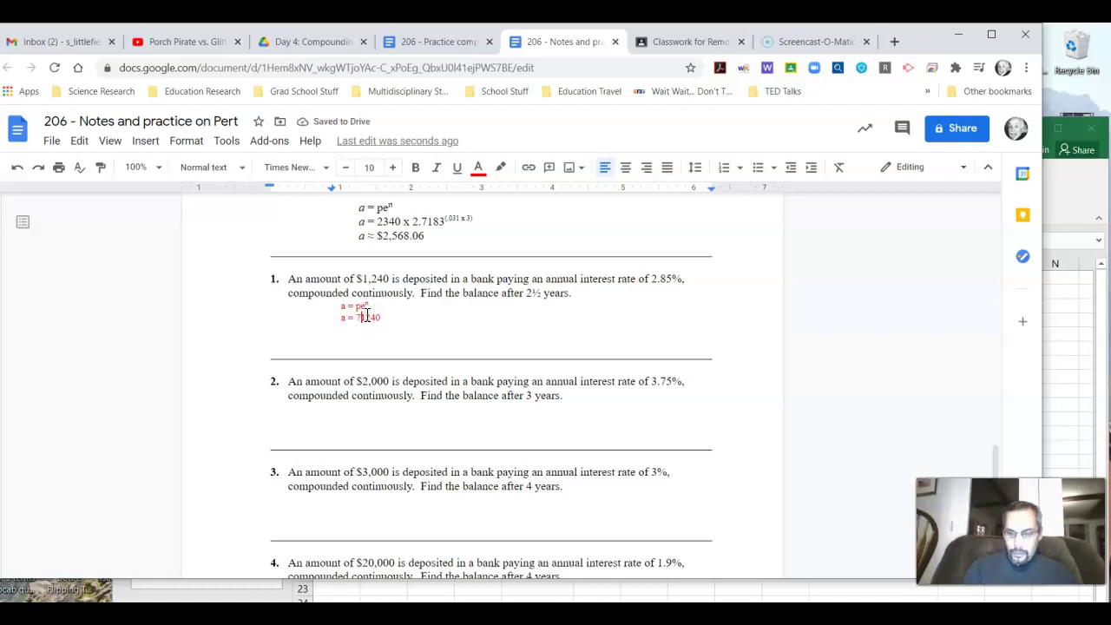
key(BackSpace)
click(404, 318)
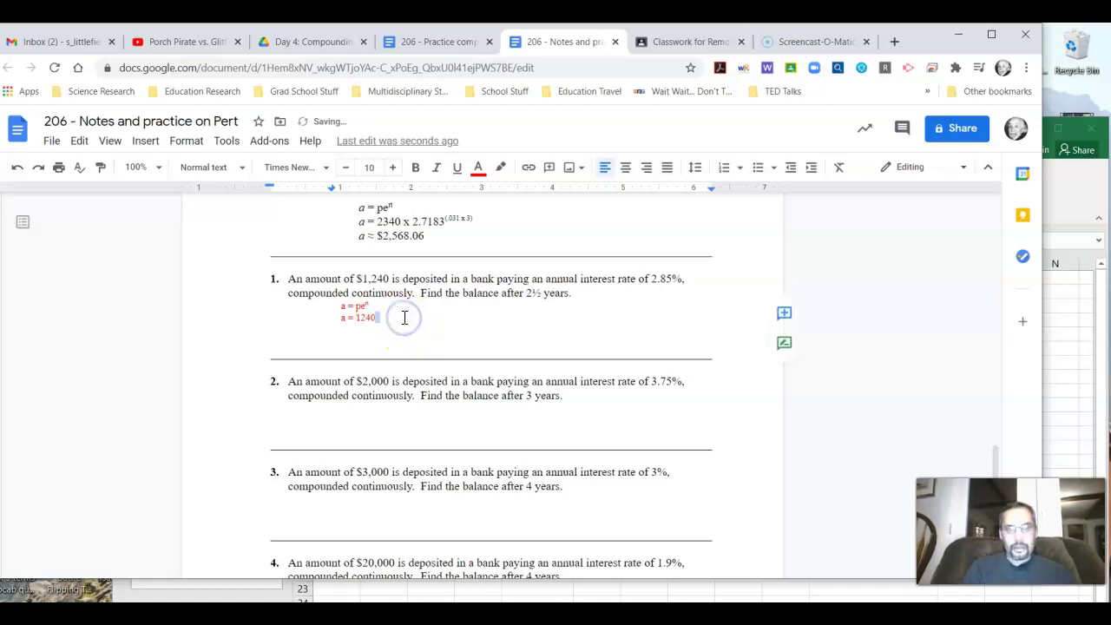
click(388, 317)
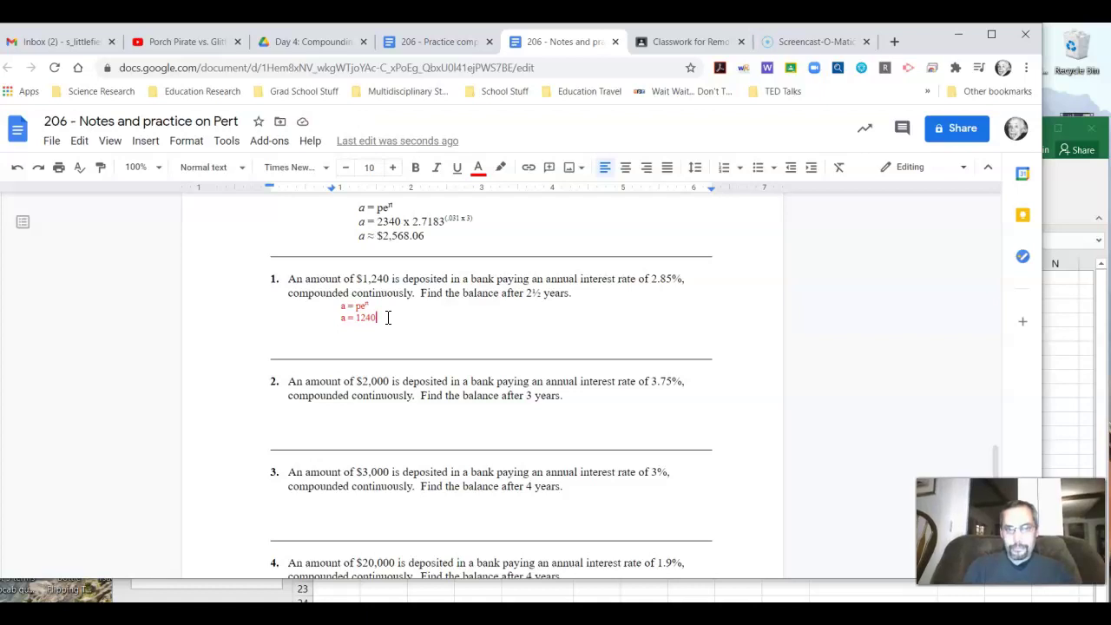
Step: Continue the substitution line after 1240 with "x 2.7183(.0285 x 2.5)"
text(x)
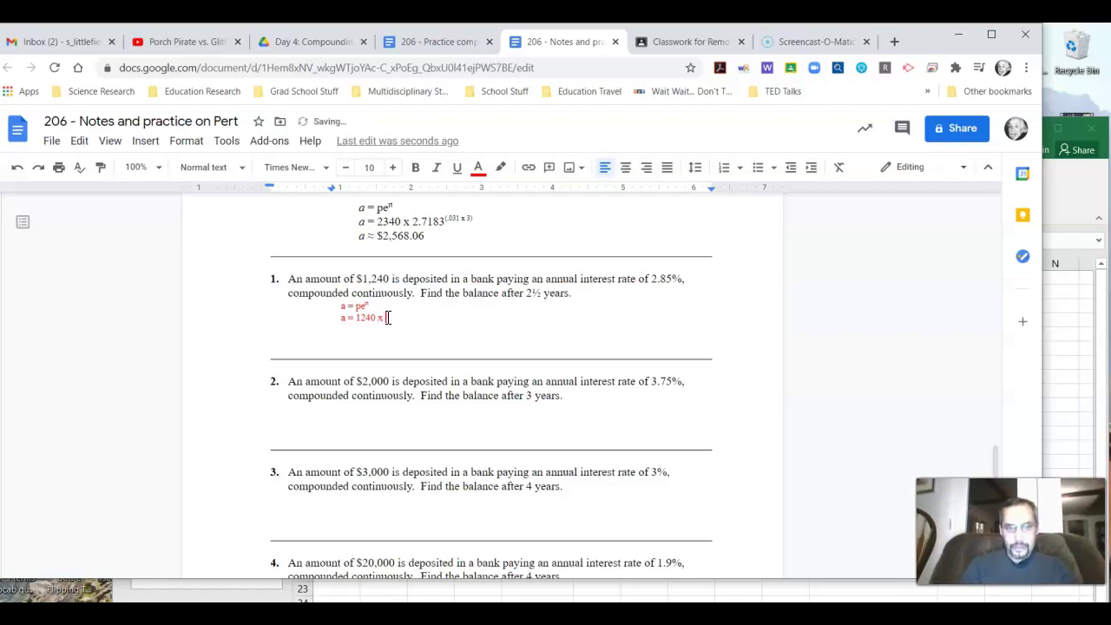
text( 2.7)
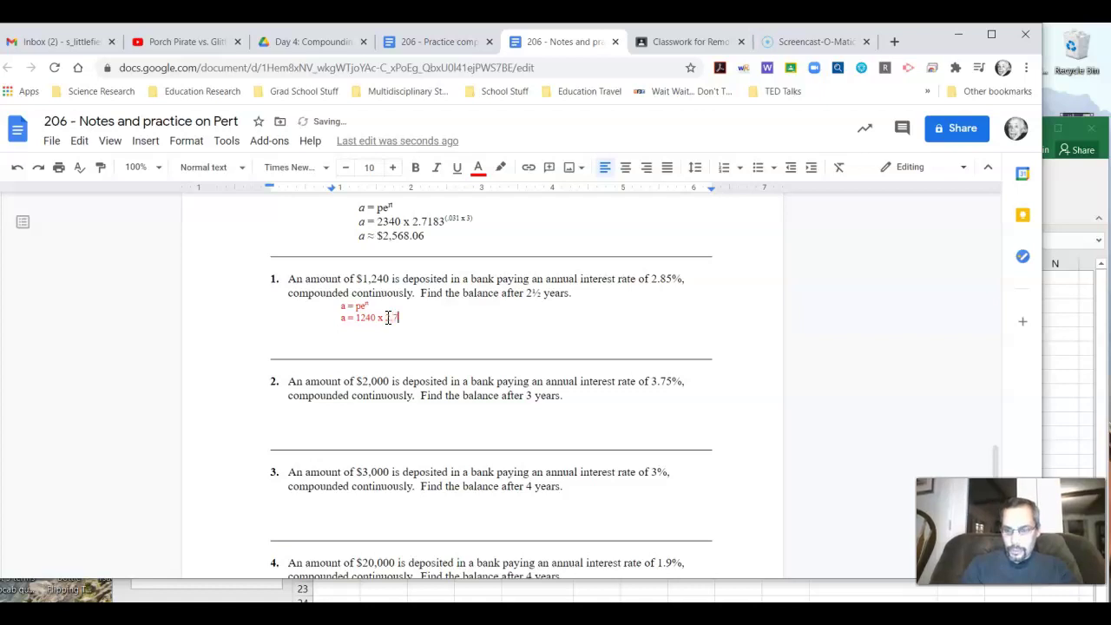
text(183)
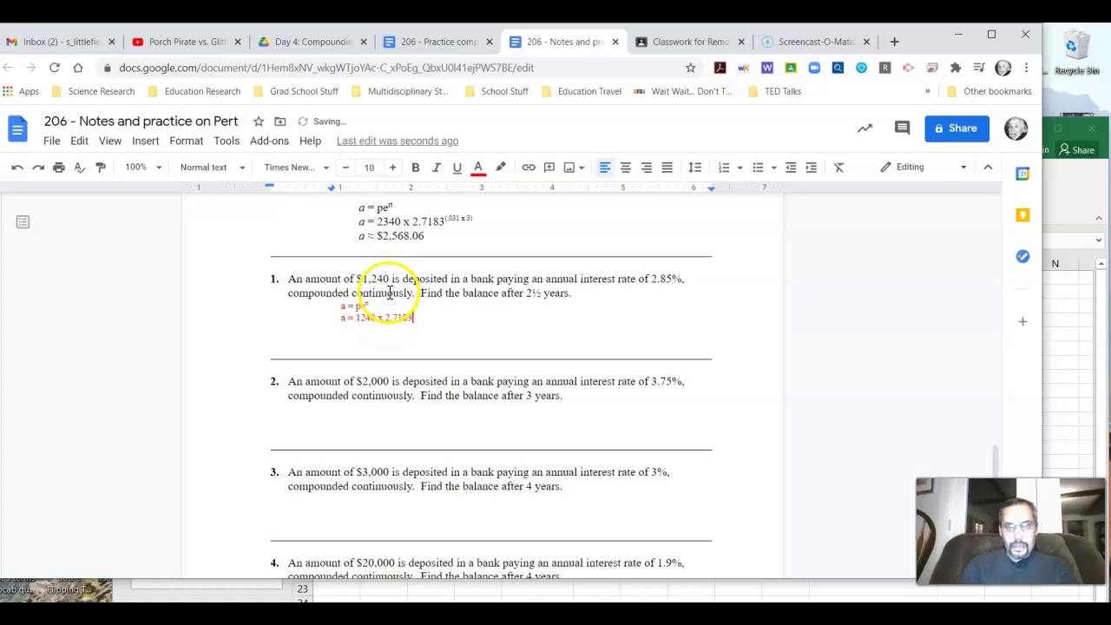
text(()
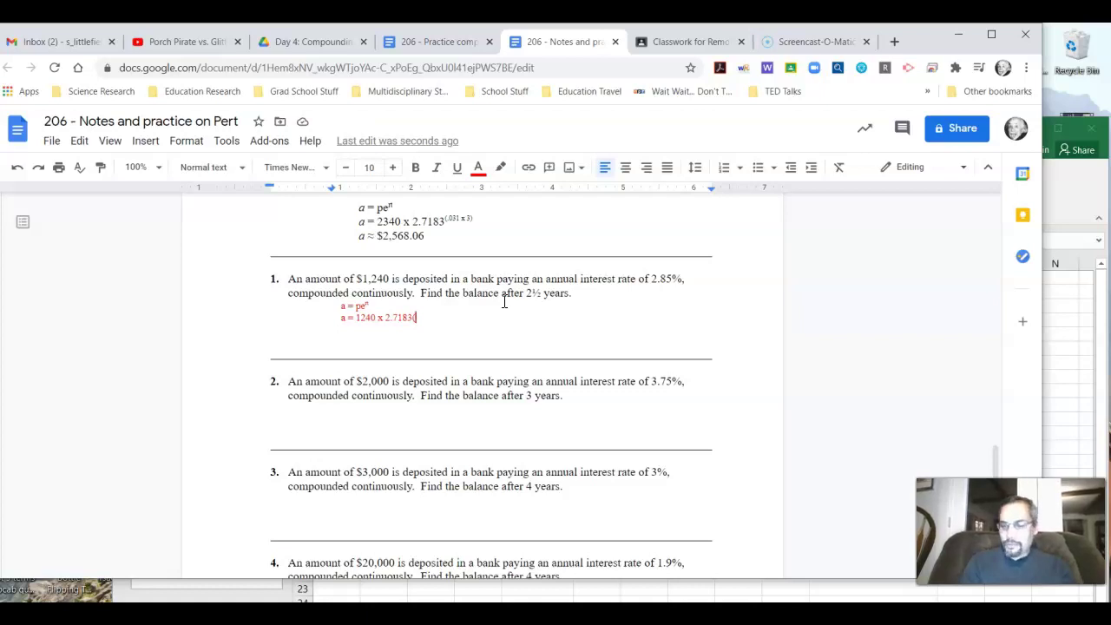
text(.0)
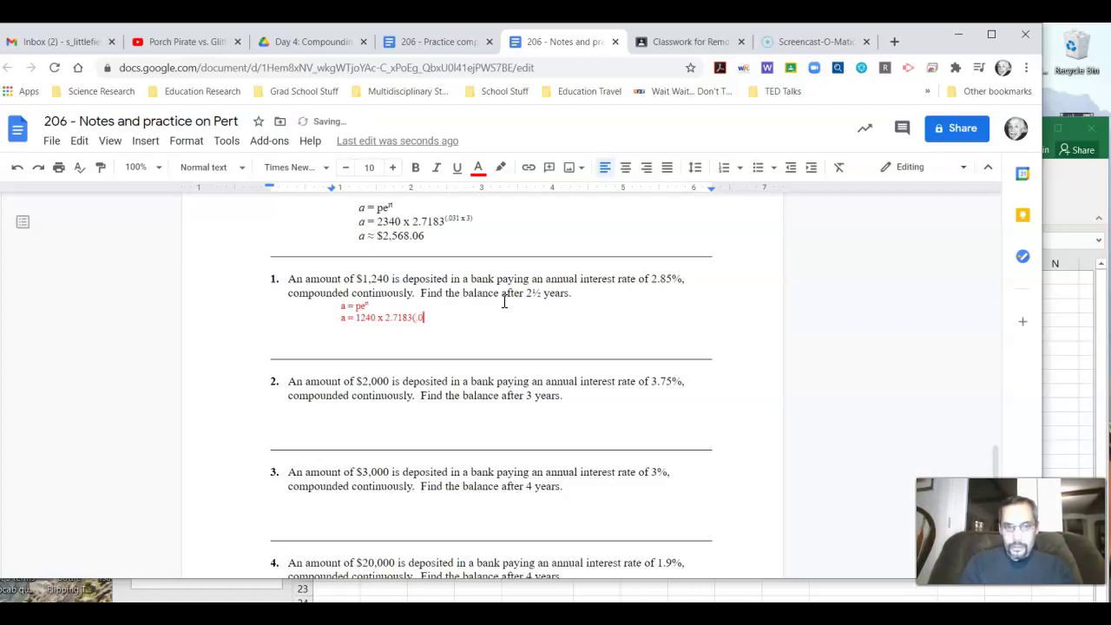
text(2)
text(8)
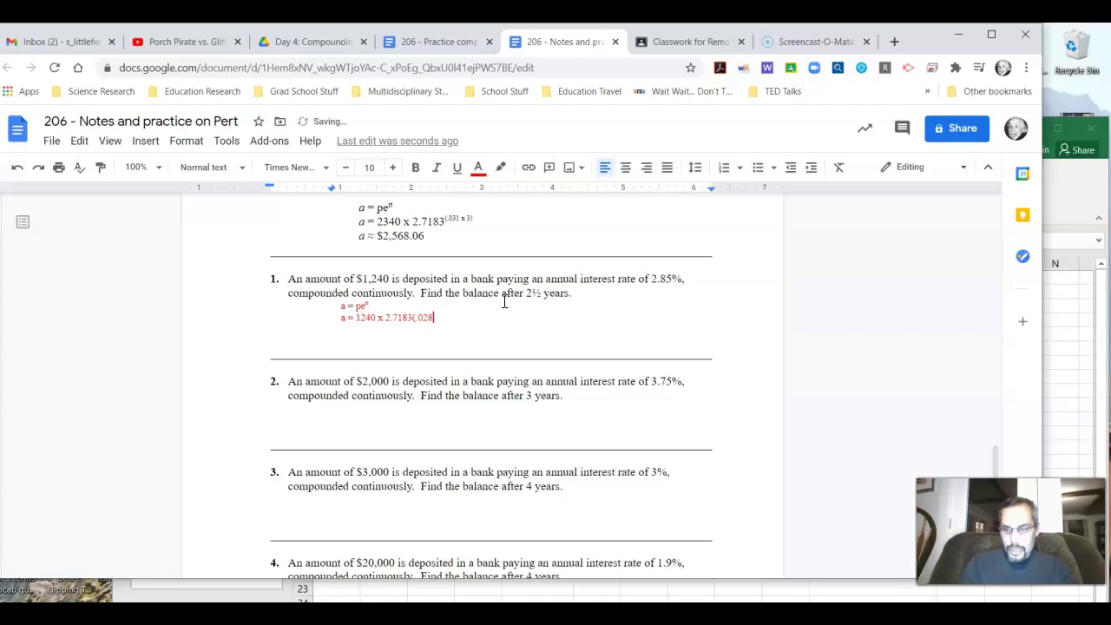
text(5 x)
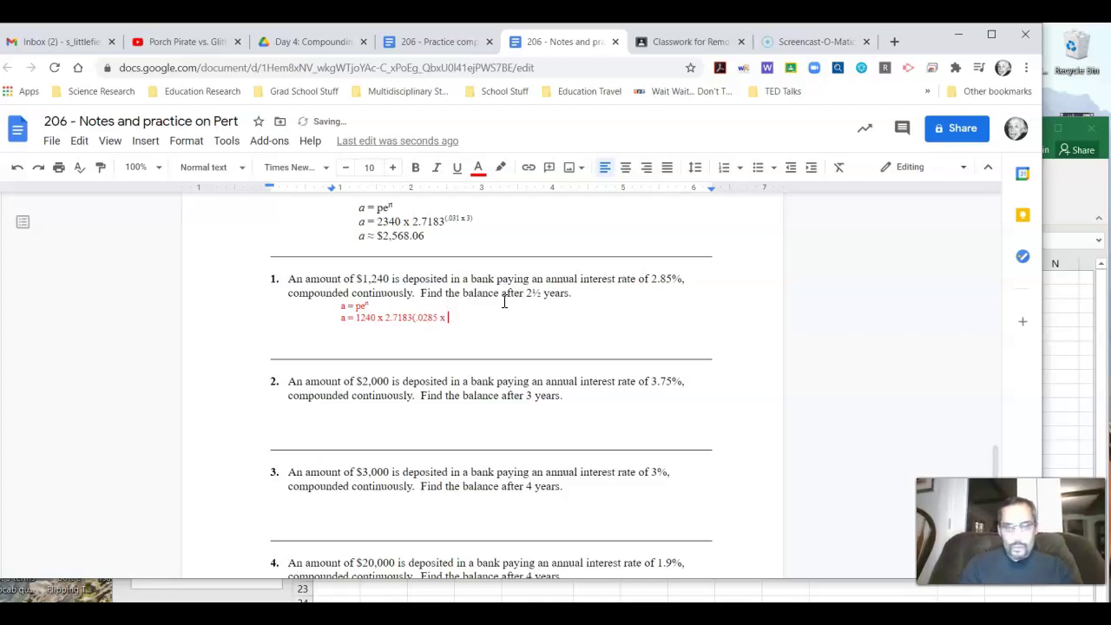
text( 2.5)
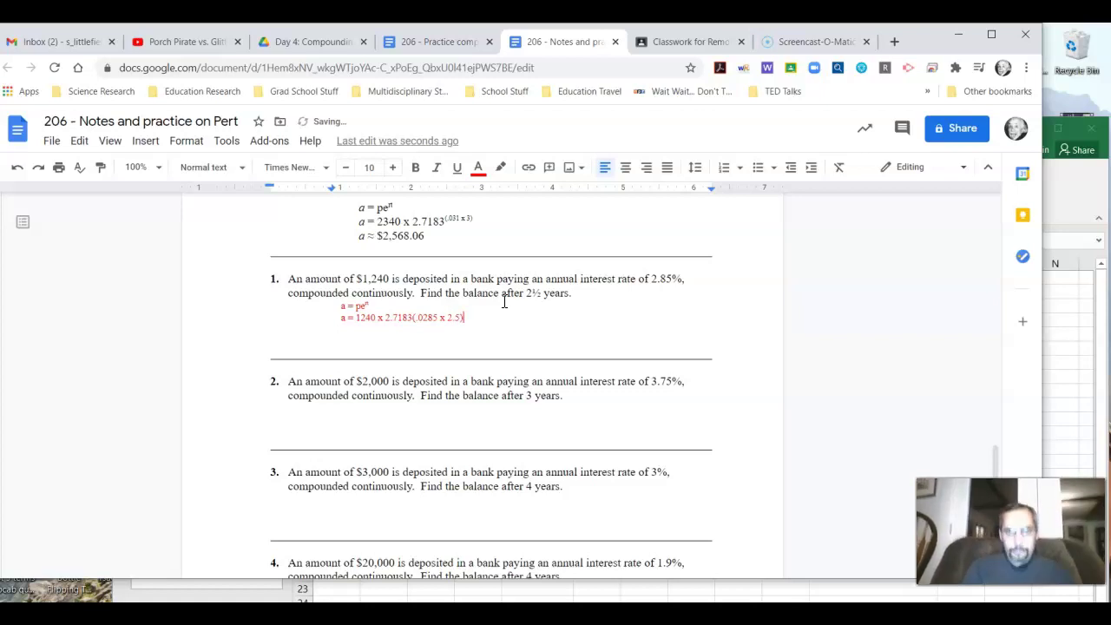
text())
Step: Format "(.0285 x 2.5)" in the substitution line as superscript
drag(472, 314, 415, 317)
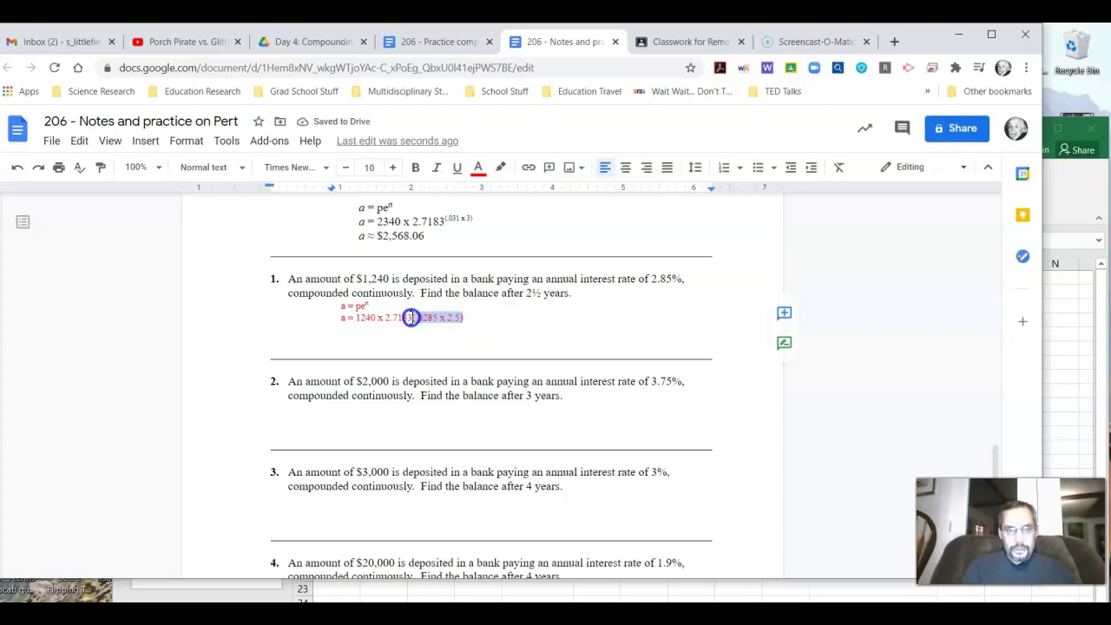
click(178, 146)
mouse_move(209, 168)
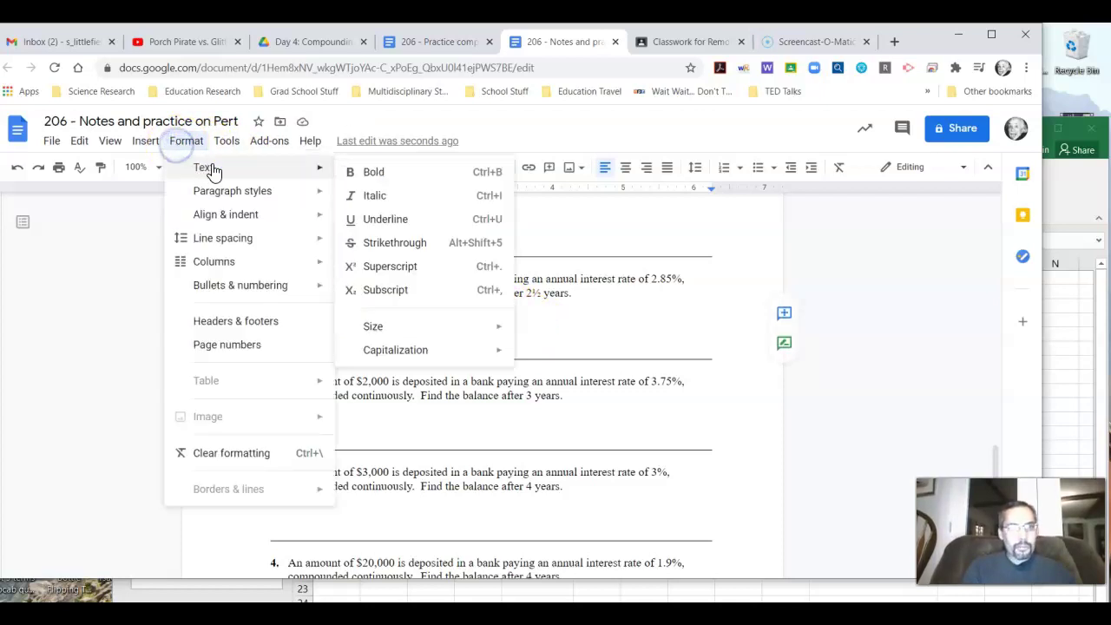
click(408, 269)
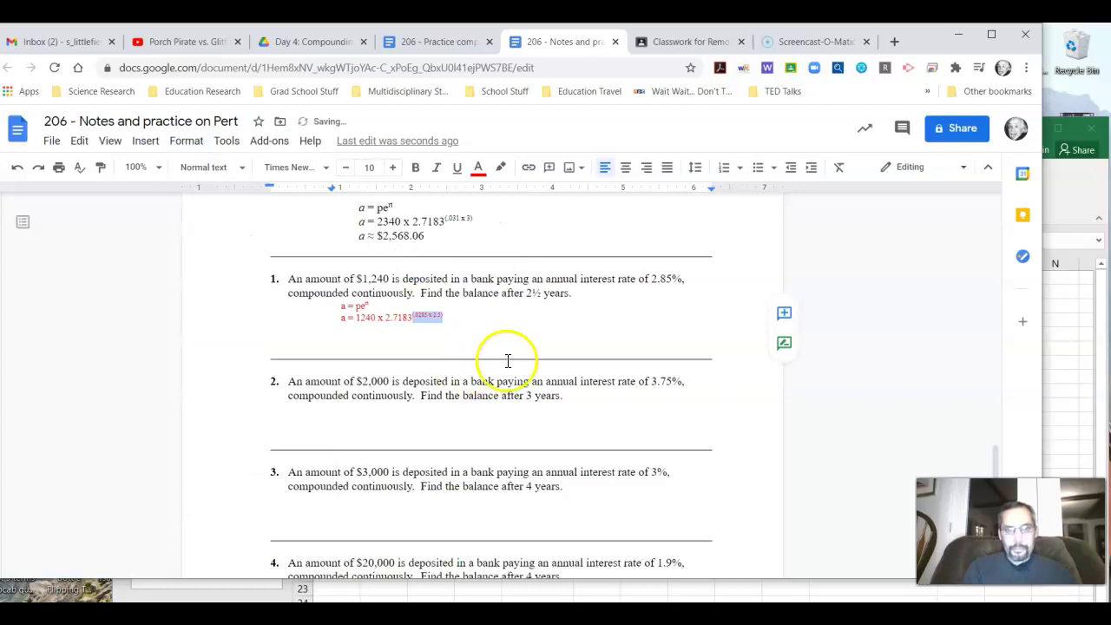
click(452, 335)
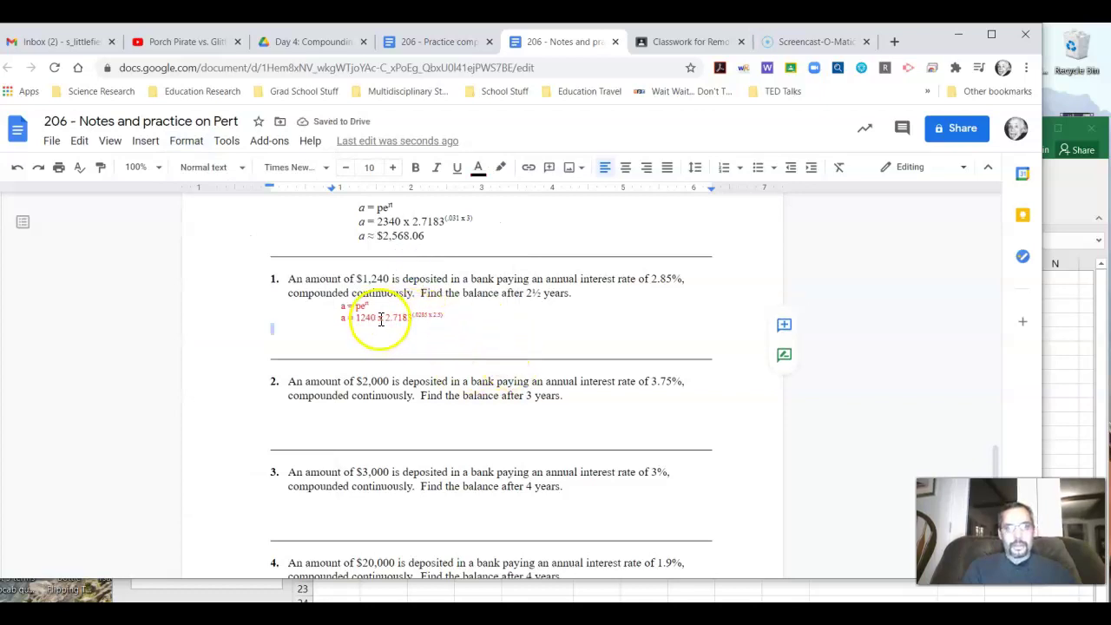
click(445, 327)
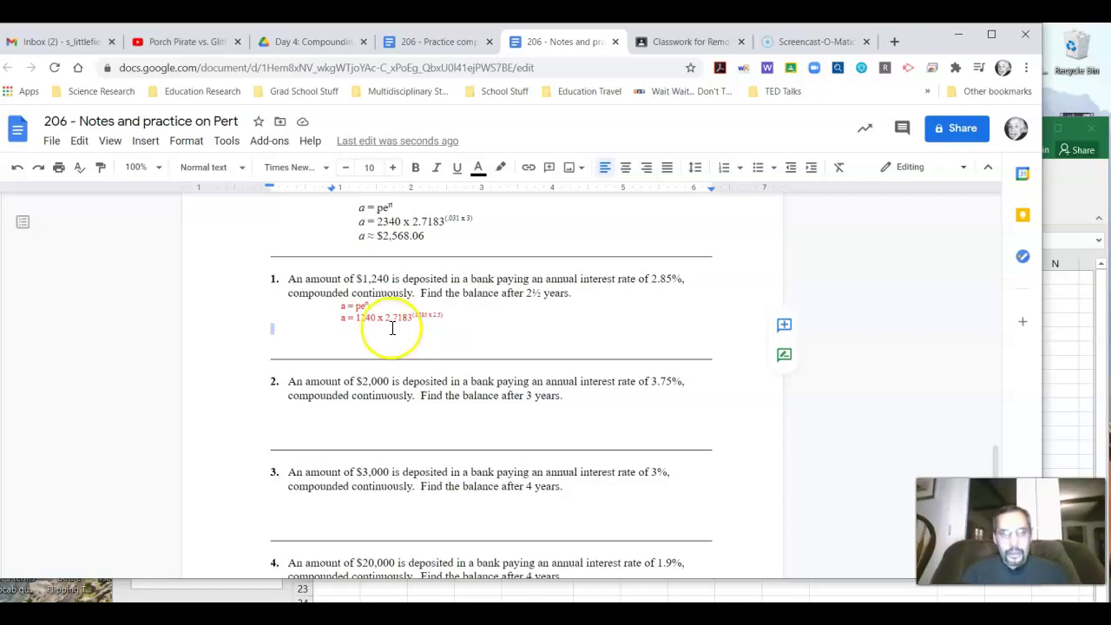
Step: Copy the substitution line onto the empty line below it and indent the copy beneath the original
drag(454, 322, 338, 321)
key(ctrl+c)
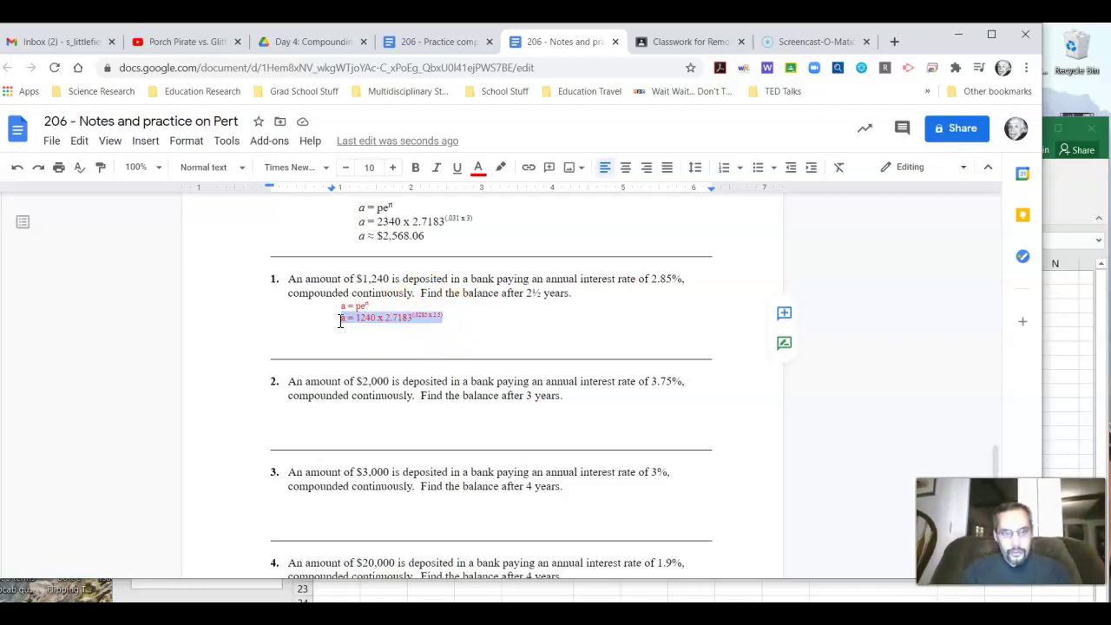
click(343, 330)
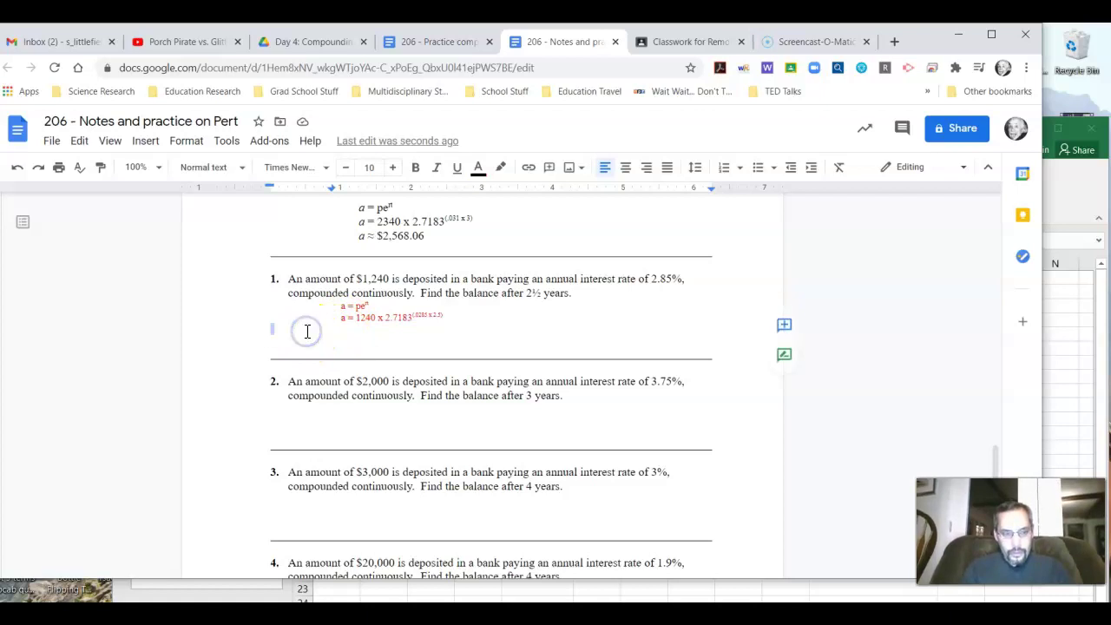
key(Tab)
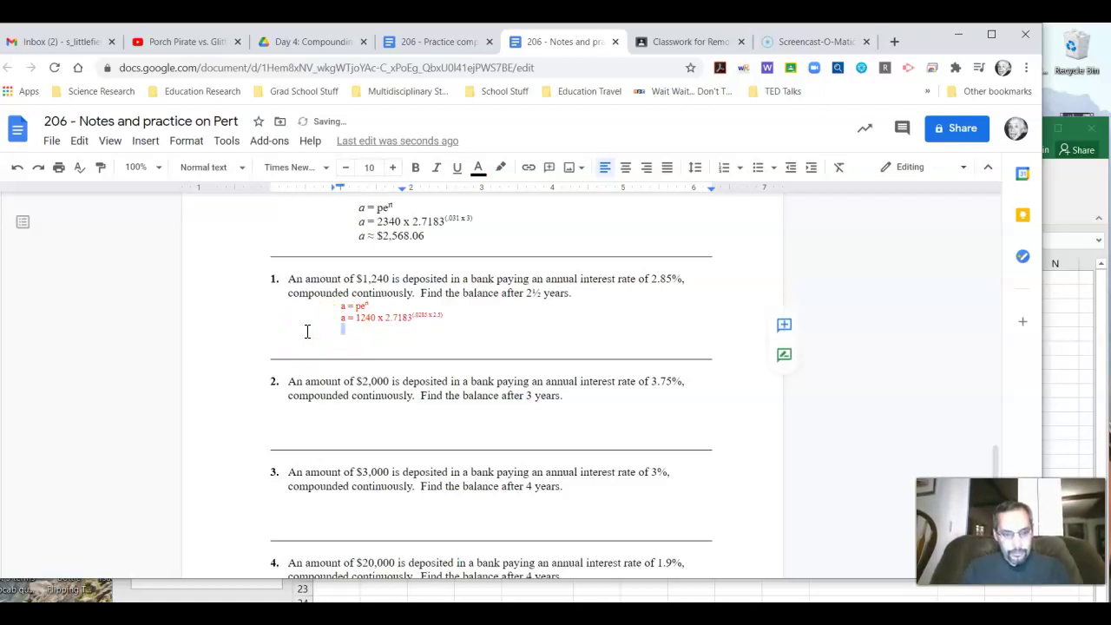
key(ctrl+v)
click(270, 329)
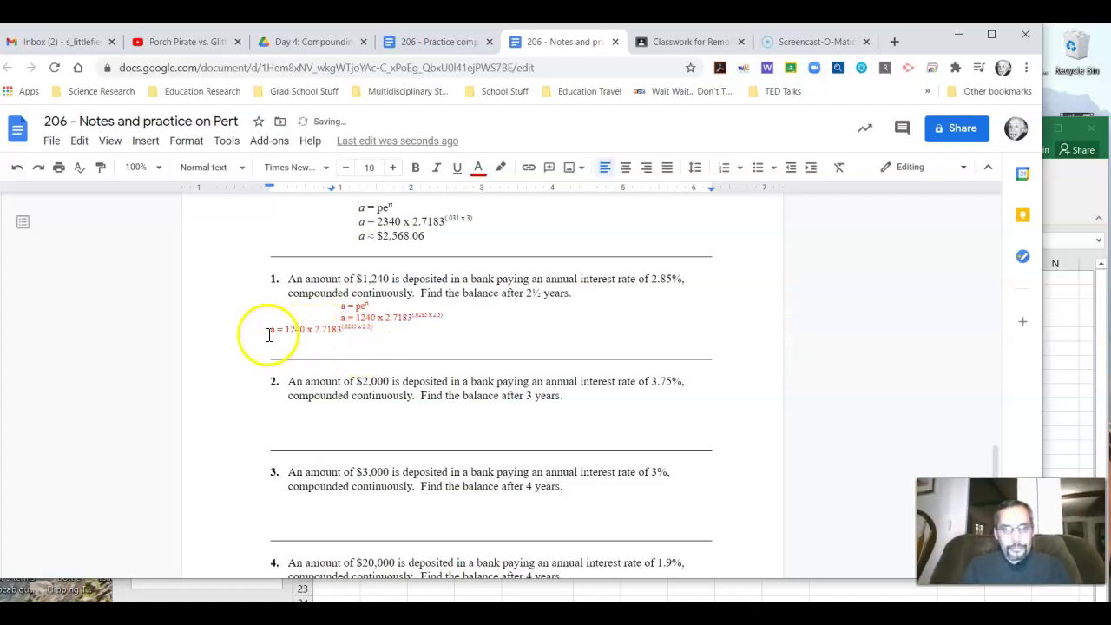
key(Tab)
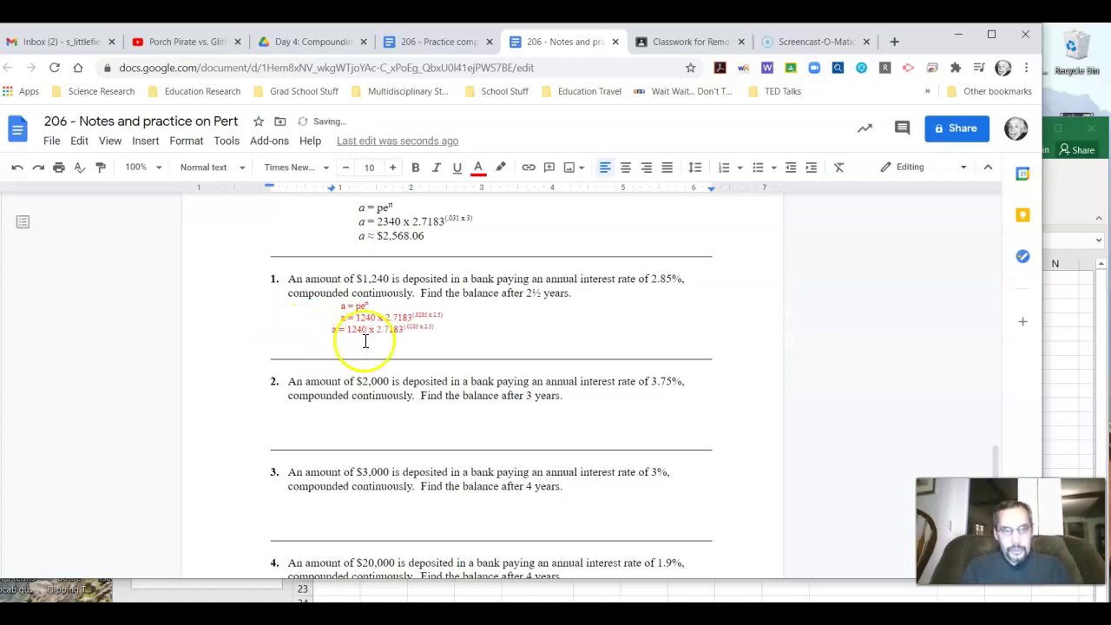
Step: Replace the exponent in the copied line with "(.07125)", keeping it as superscript
click(431, 327)
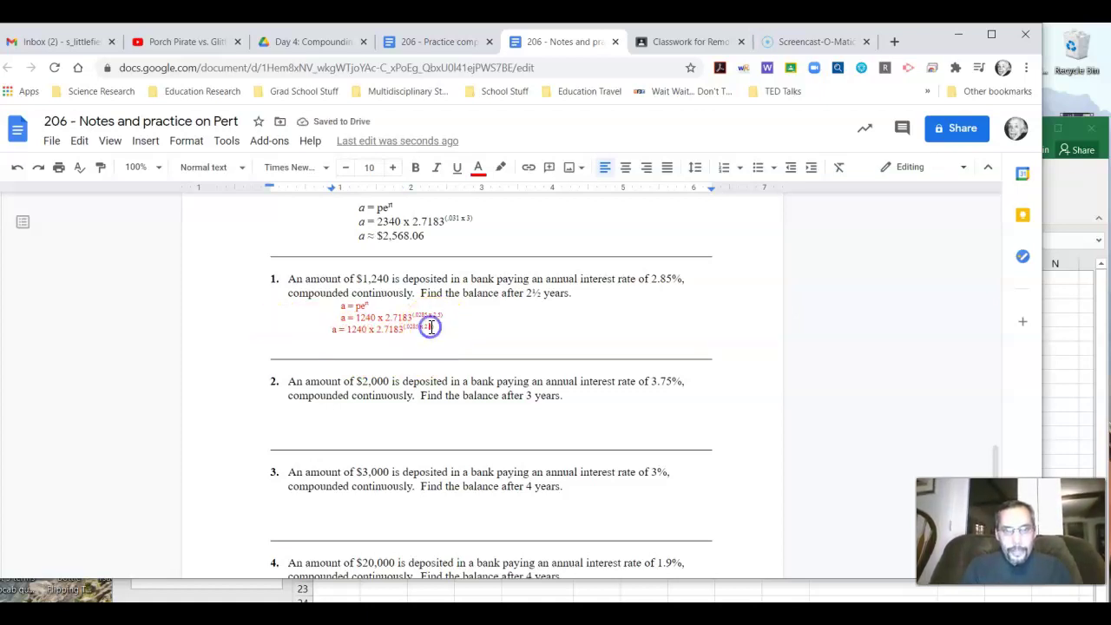
key(BackSpace)
key(BackSpace)
key(BackSpace)
key(BackSpace)
key(BackSpace)
key(BackSpace)
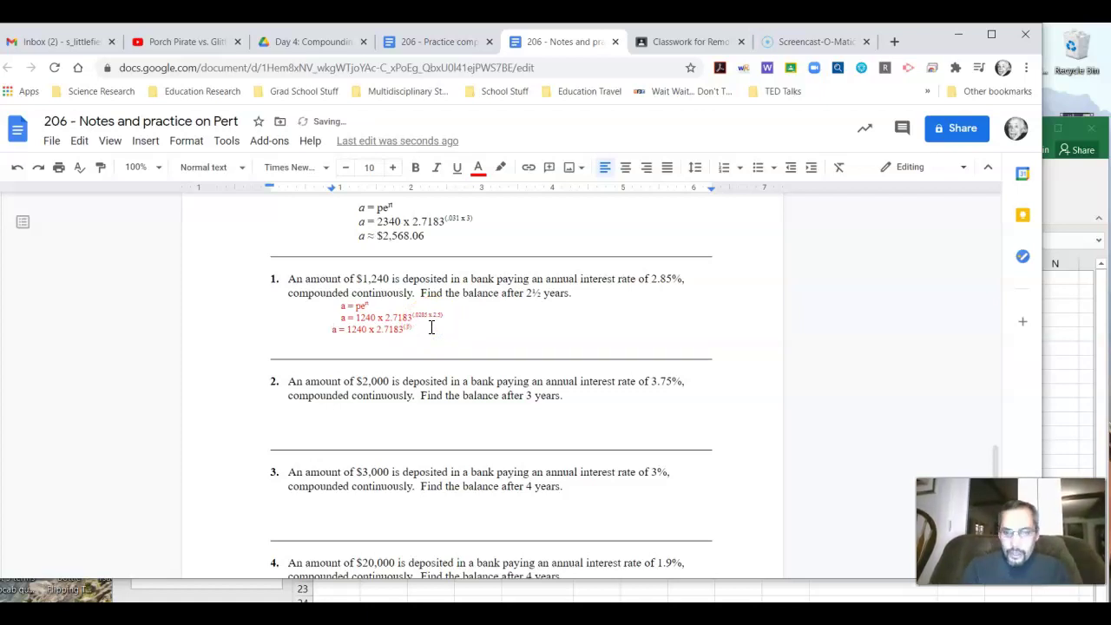
click(412, 331)
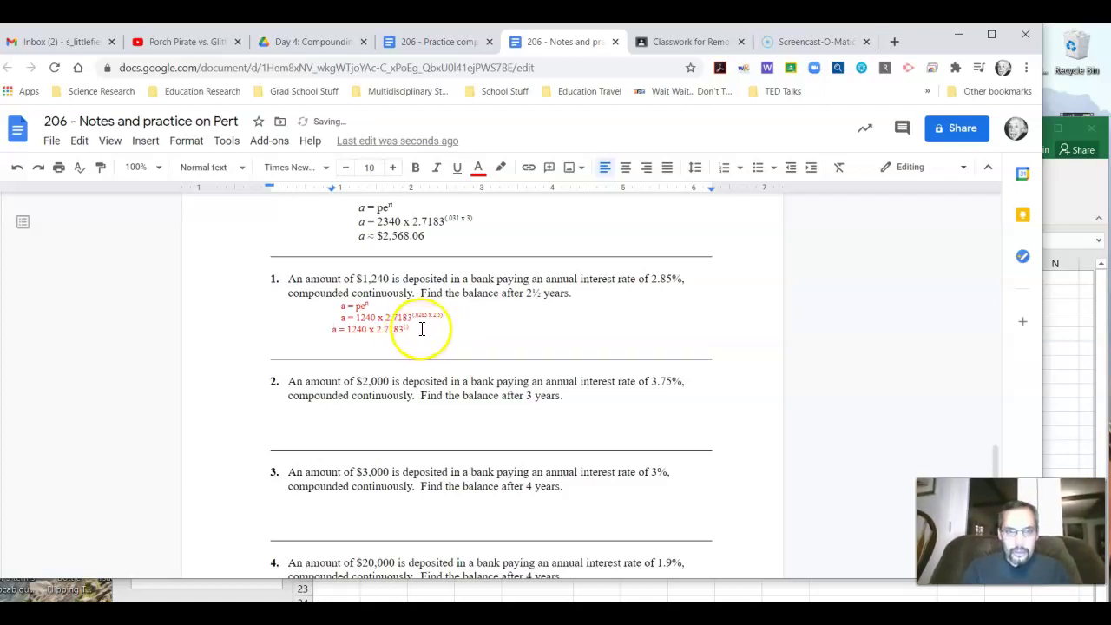
click(485, 324)
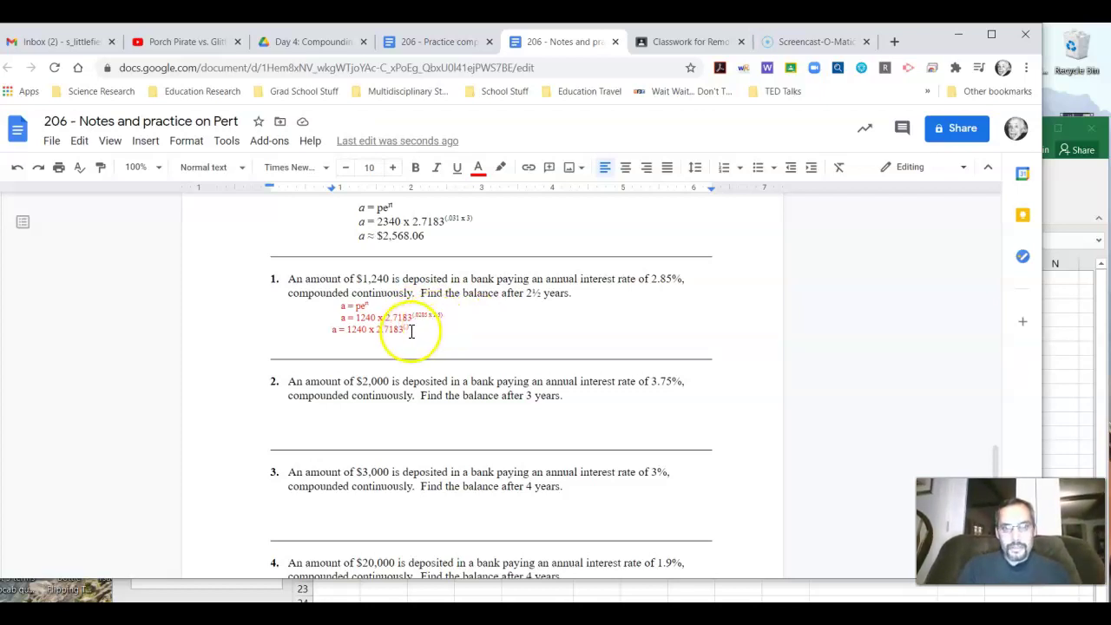
text((.)
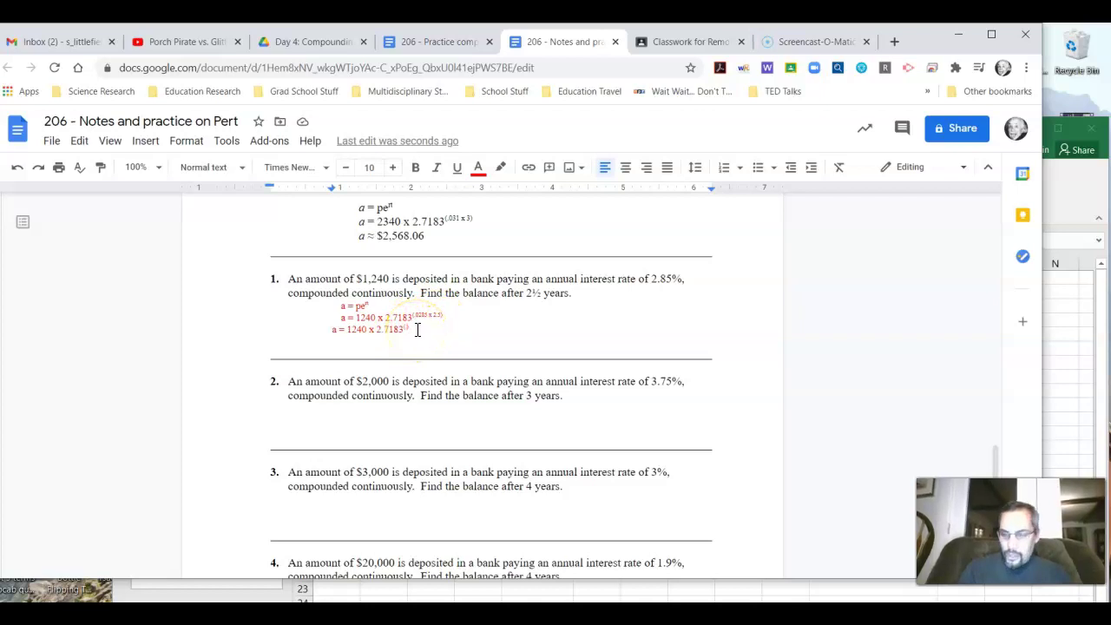
text(0)
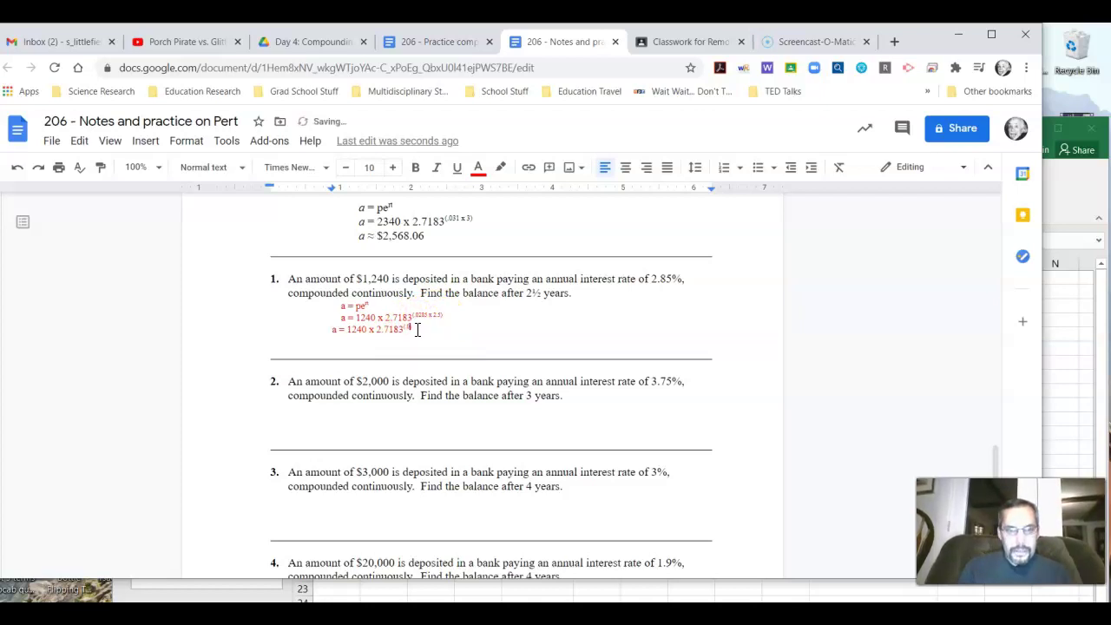
text(7)
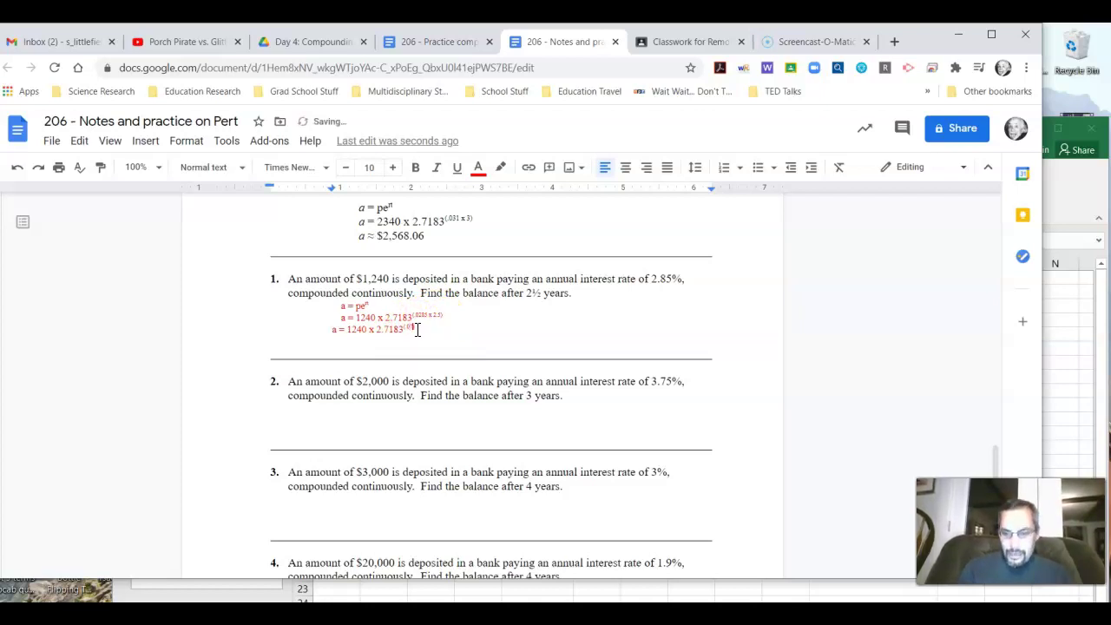
text(125))
click(446, 333)
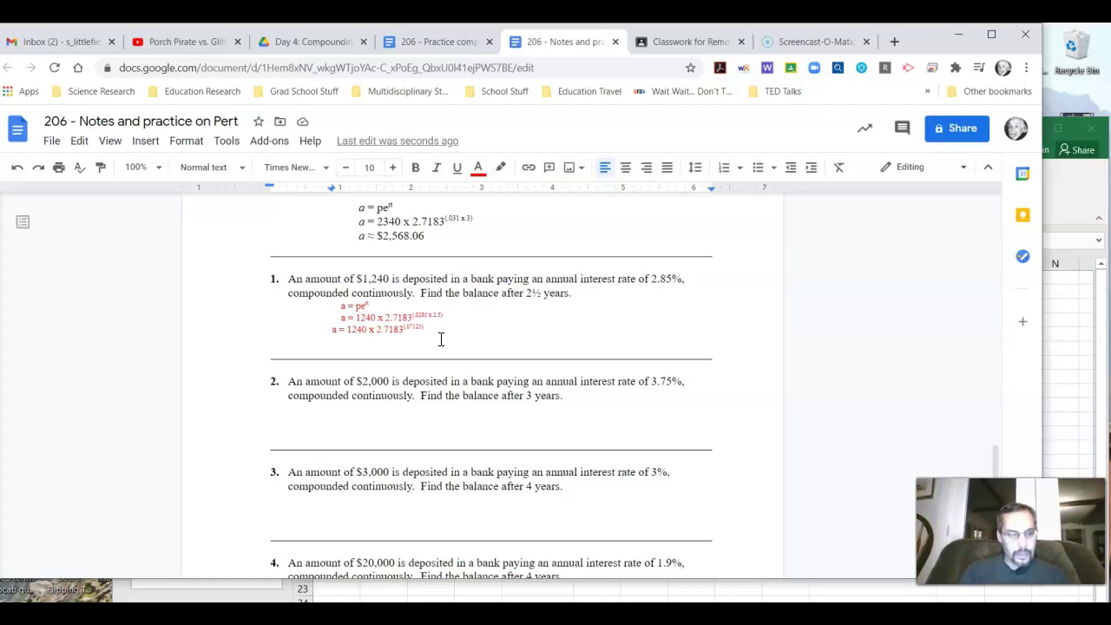
Step: Paste another copy of the substitution line, indented, on the empty line below the "(.07125)" line in problem 1
click(436, 330)
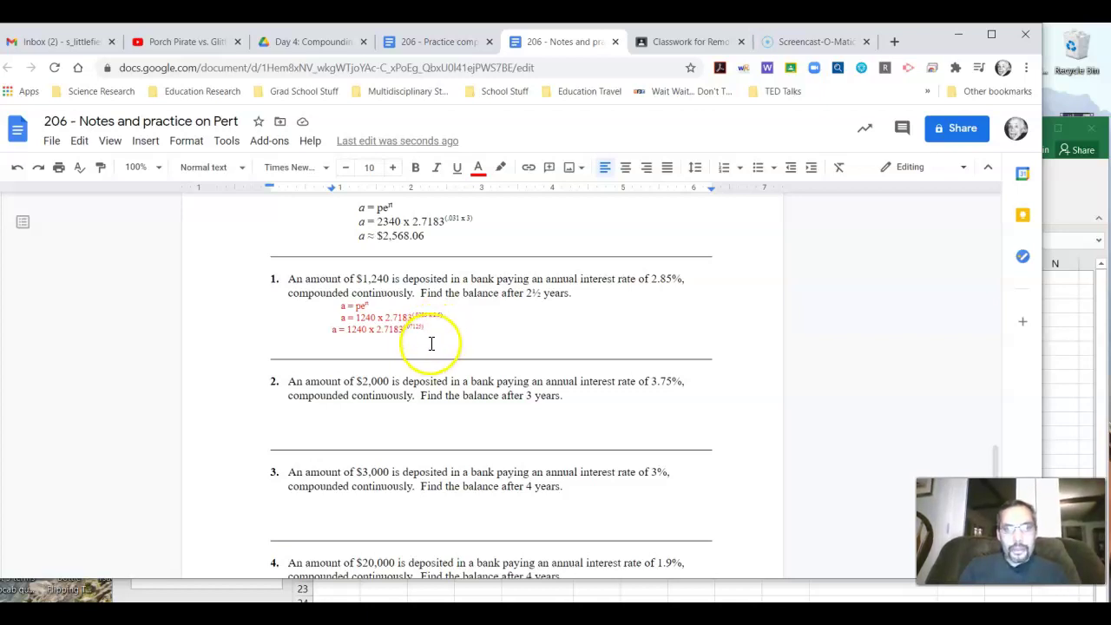
click(456, 339)
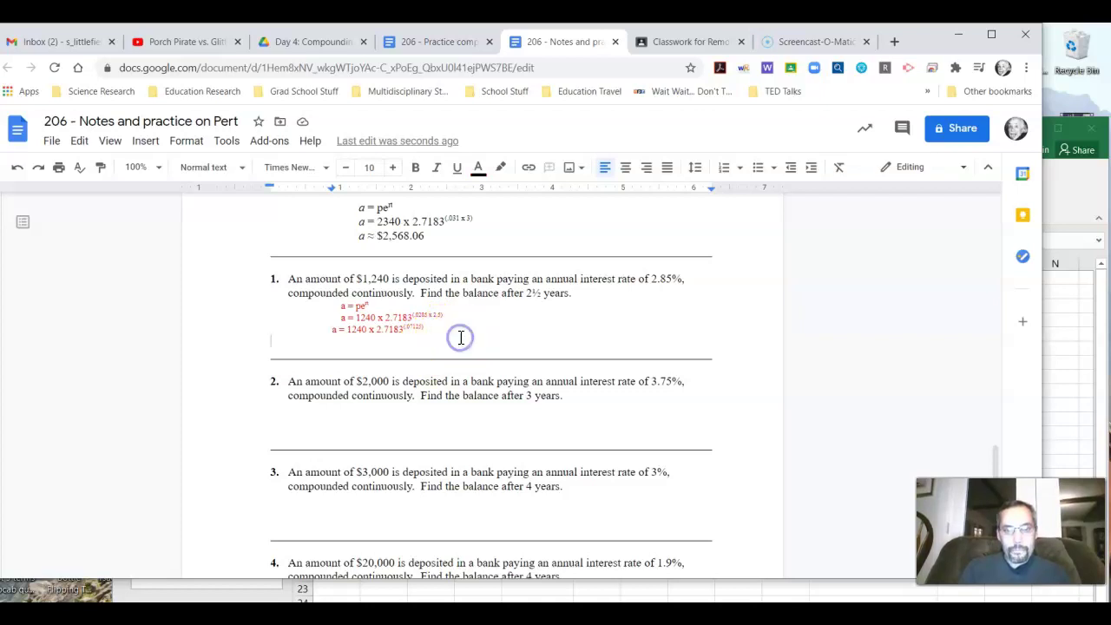
click(345, 346)
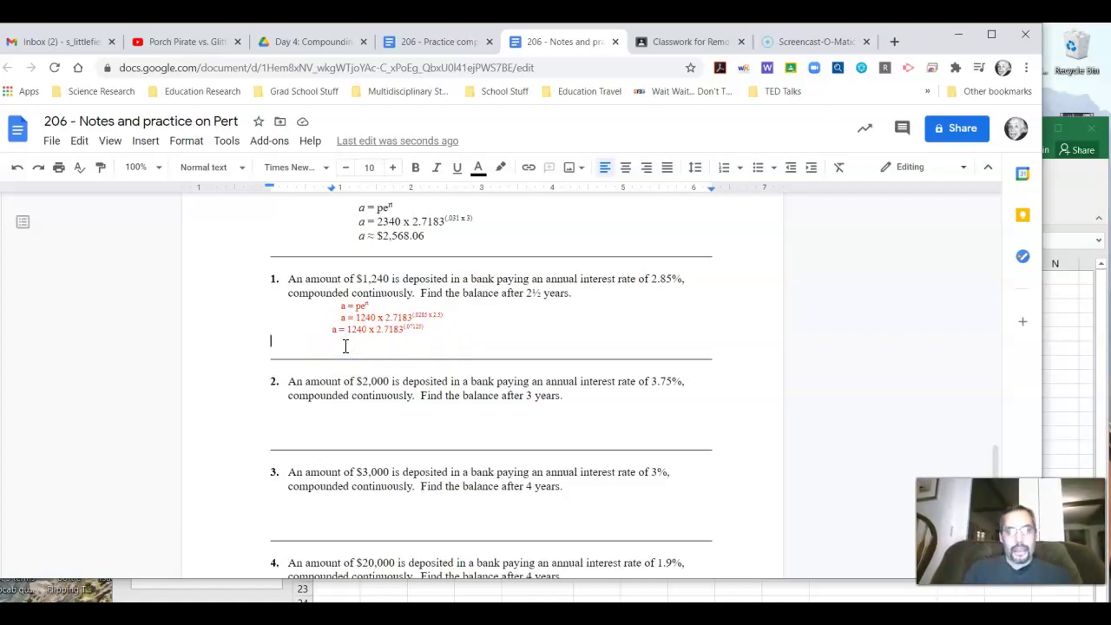
click(345, 347)
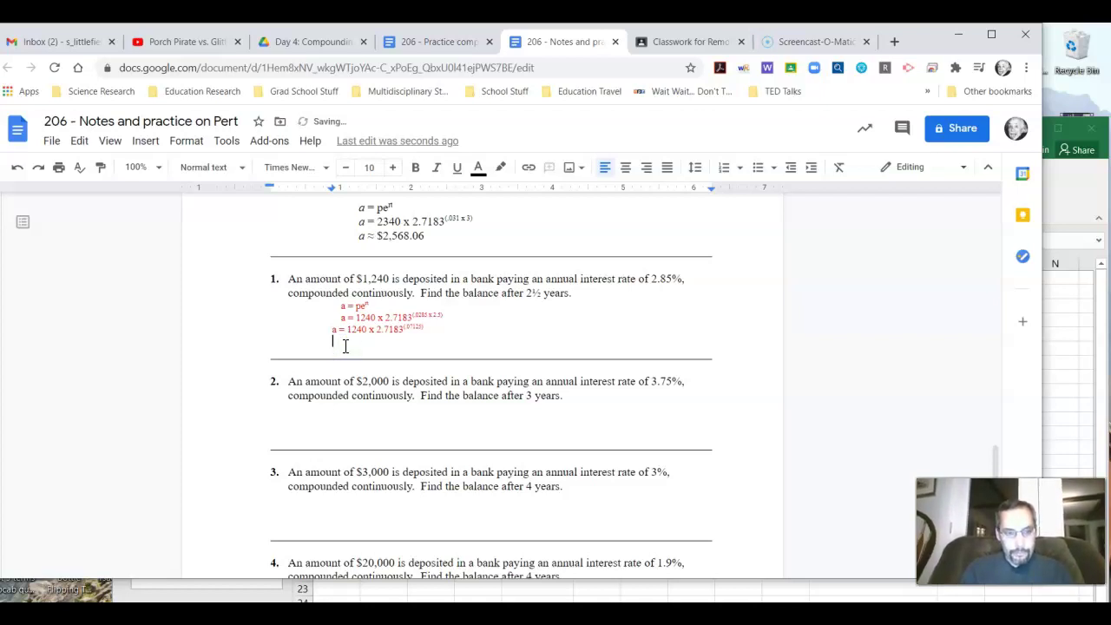
text(a = 1240 x 2.7183(.0285 x 2.5))
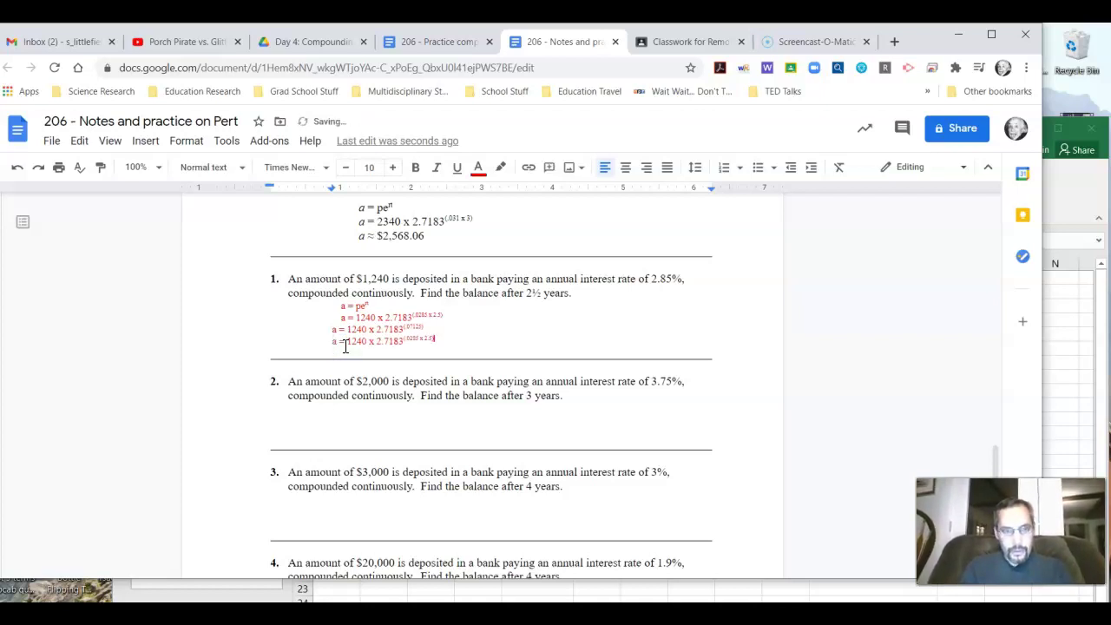
Step: Replace the "2.7183" factor and its exponent in problem 1's last line with "1.0738"
drag(439, 339, 408, 348)
key(BackSpace)
key(BackSpace)
key(BackSpace)
key(BackSpace)
key(BackSpace)
key(BackSpace)
key(BackSpace)
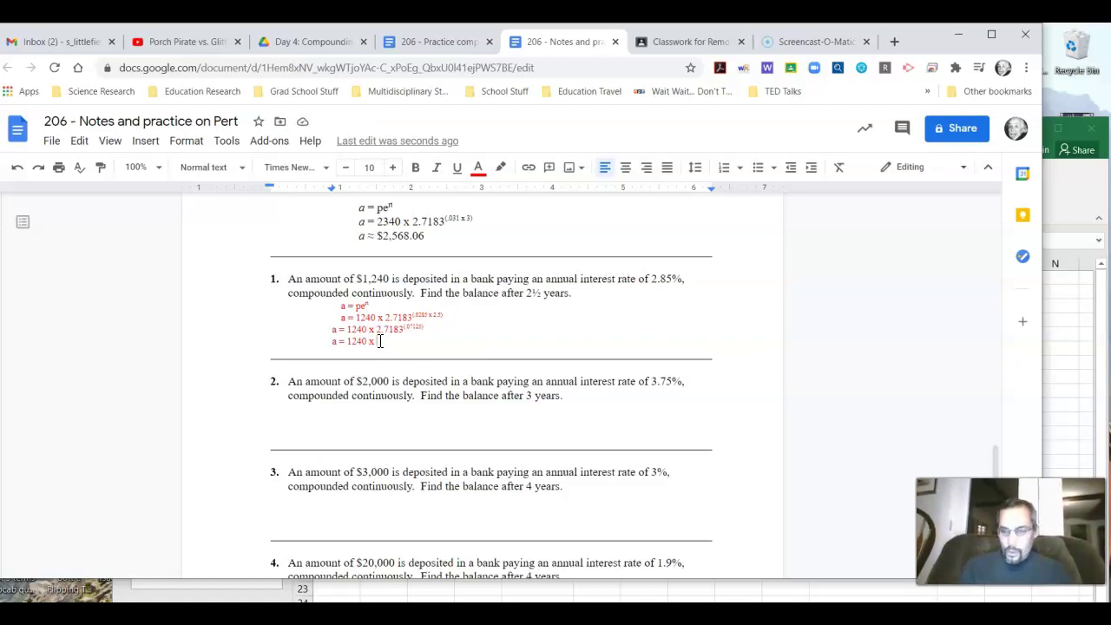
text(1.07)
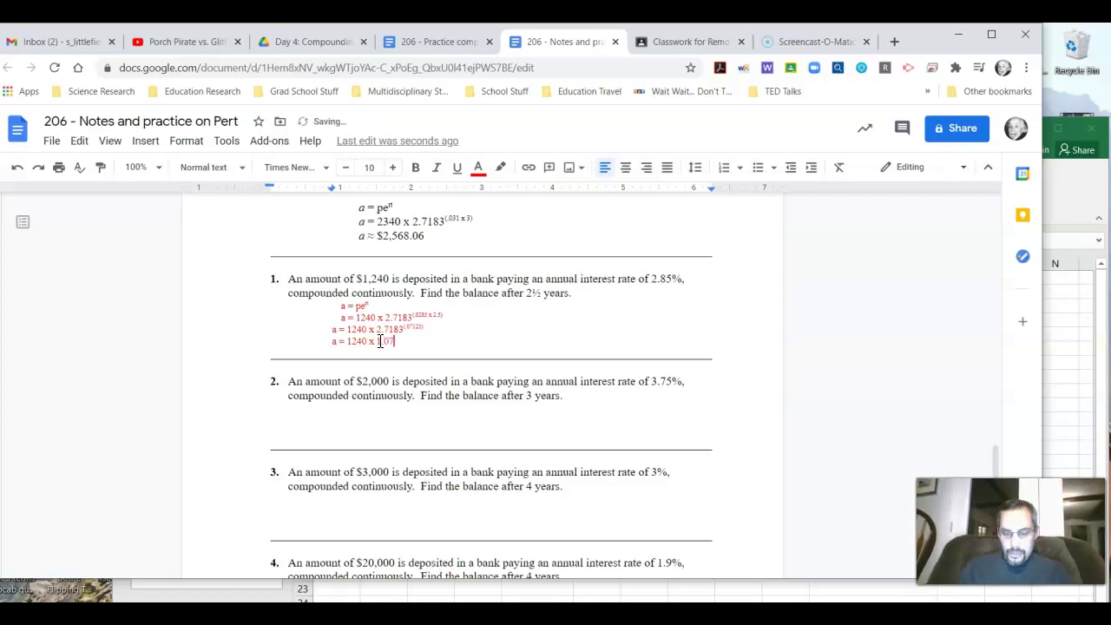
text(38)
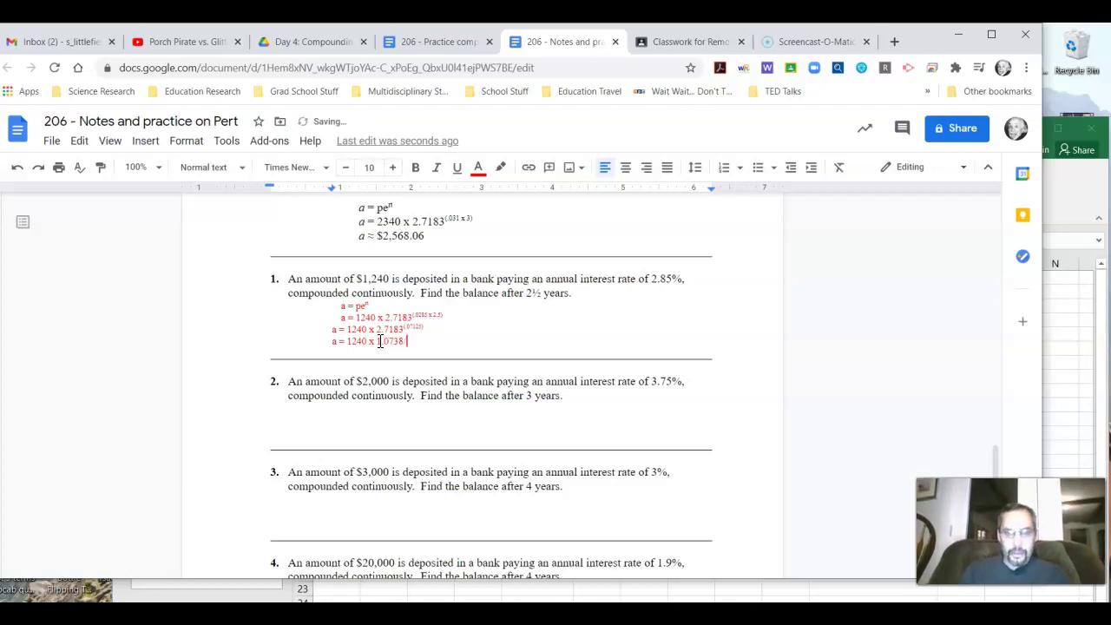
Step: Enter the answer "1331.57" on the same line after "a = 1240 x 1.0738", separated by a tab gap
click(509, 334)
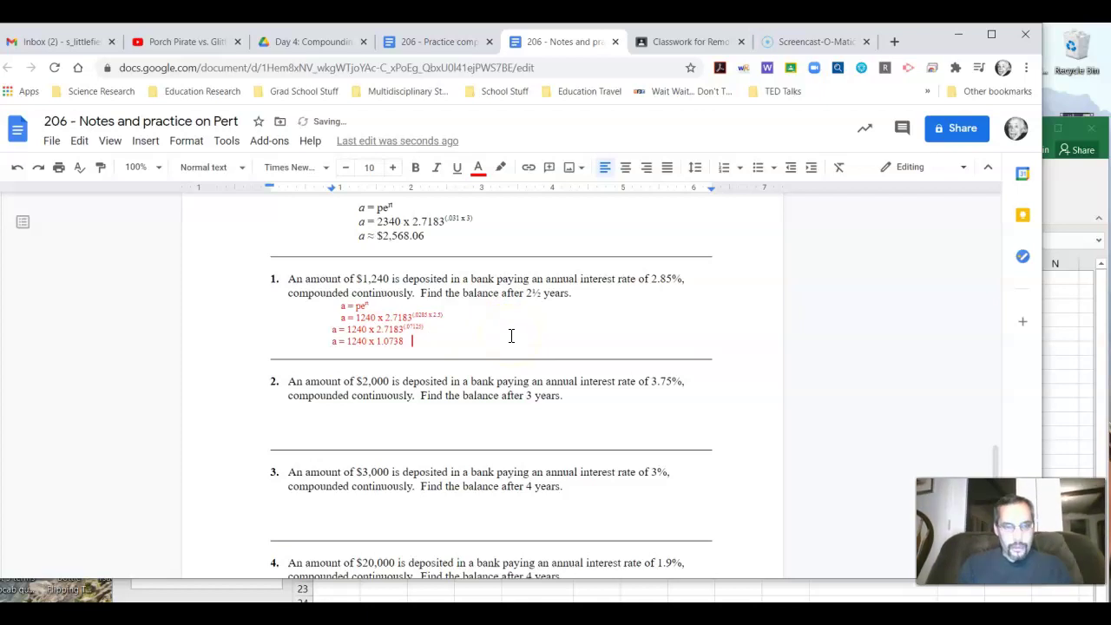
key(Tab)
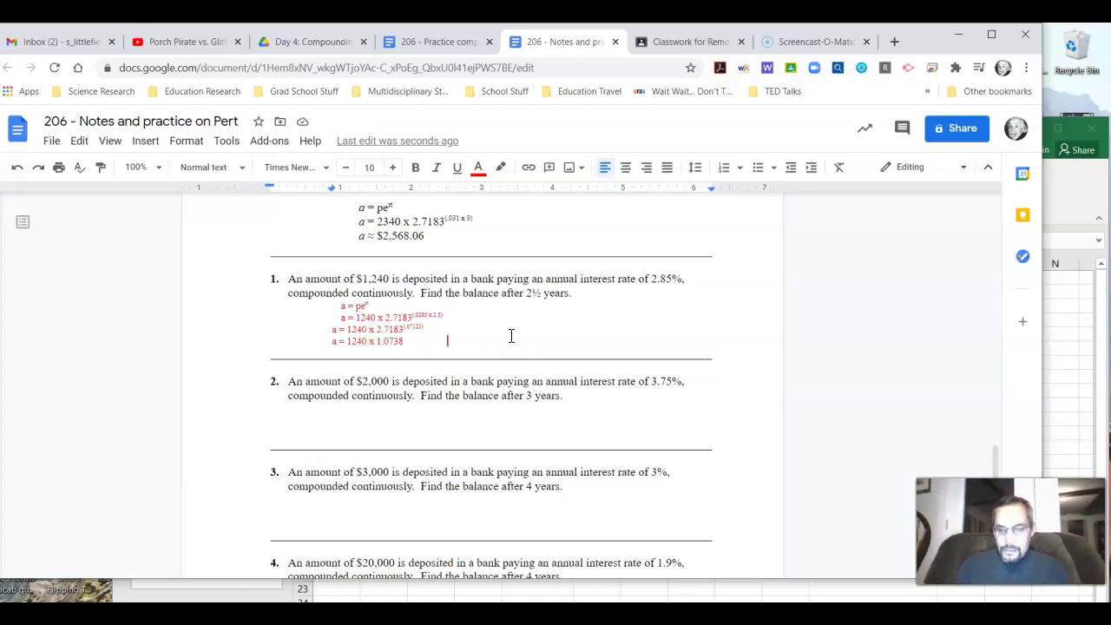
text(13)
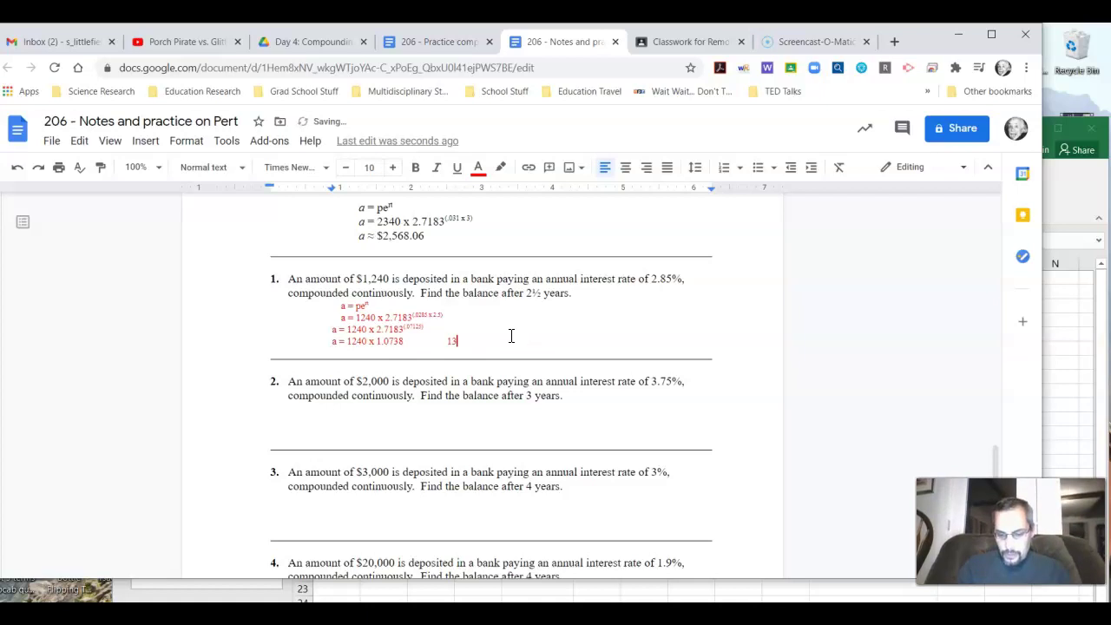
text(31)
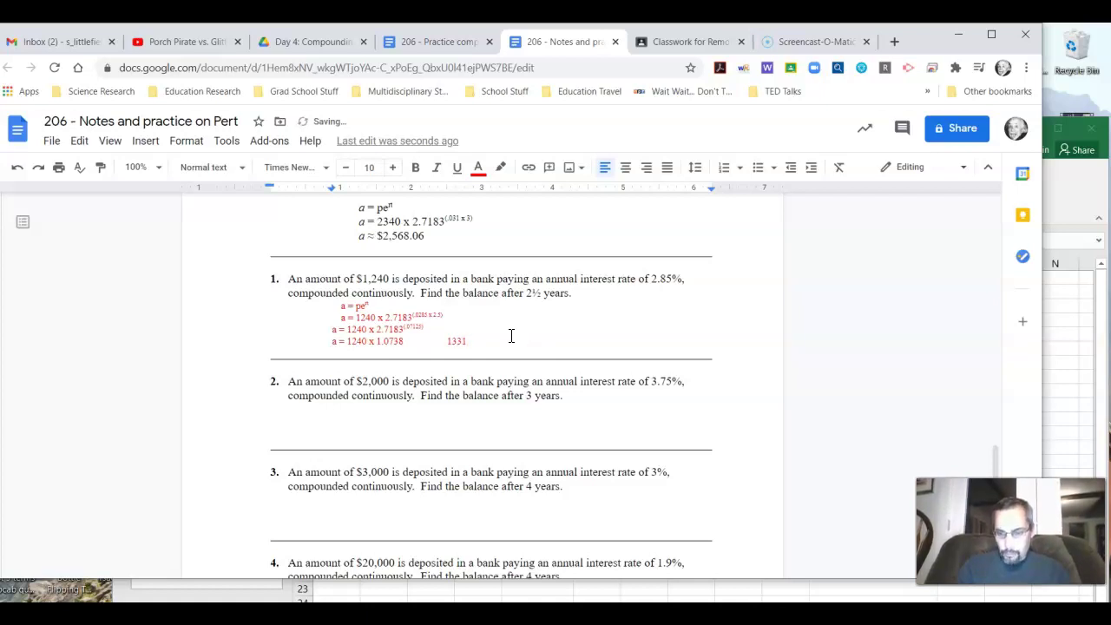
text(.)
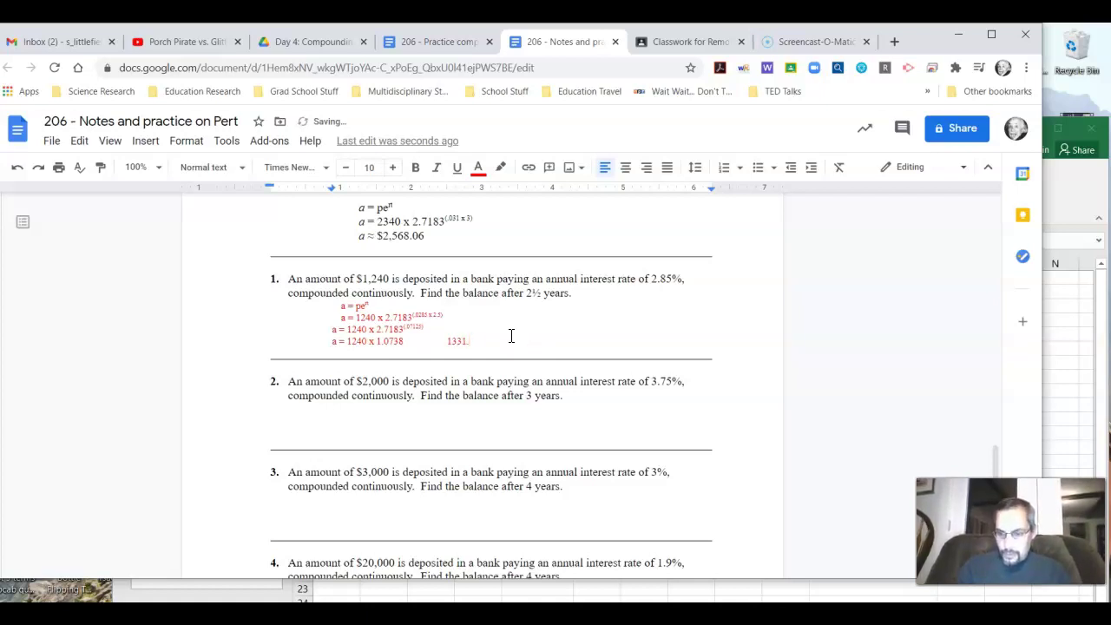
text(57)
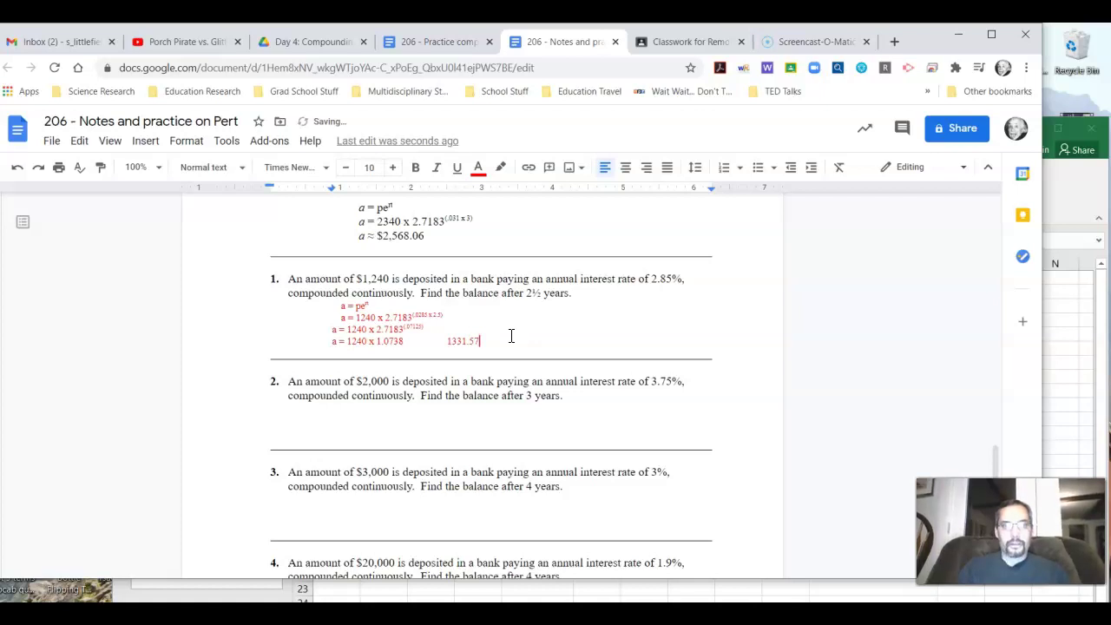
click(591, 331)
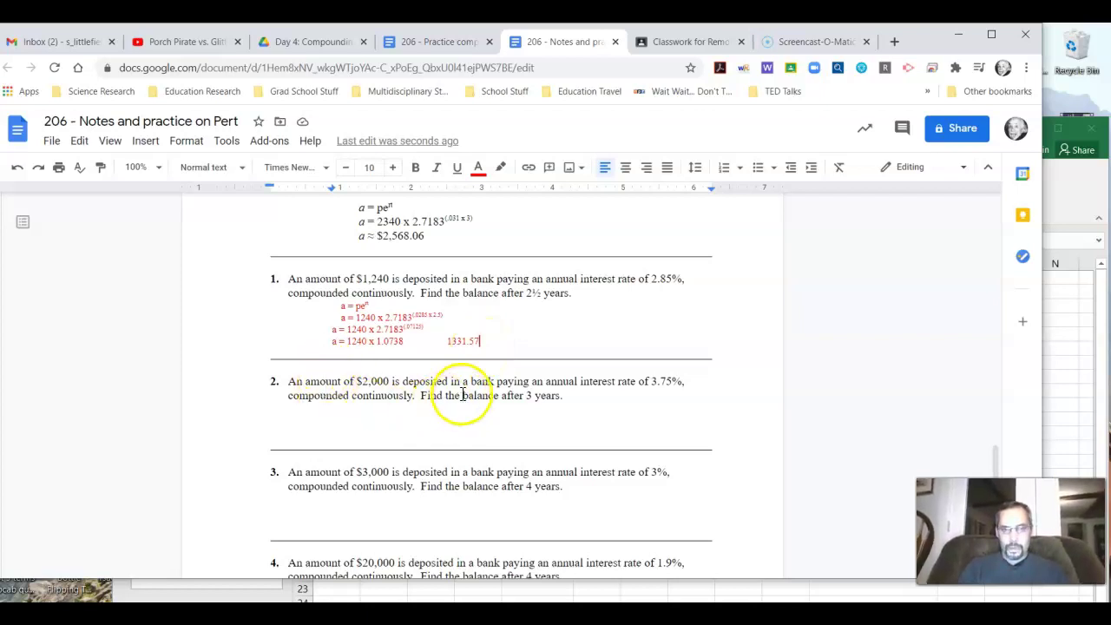
Step: Paste the copied substitution line, indented, beneath problem 2 and change its principal to 2000
click(388, 413)
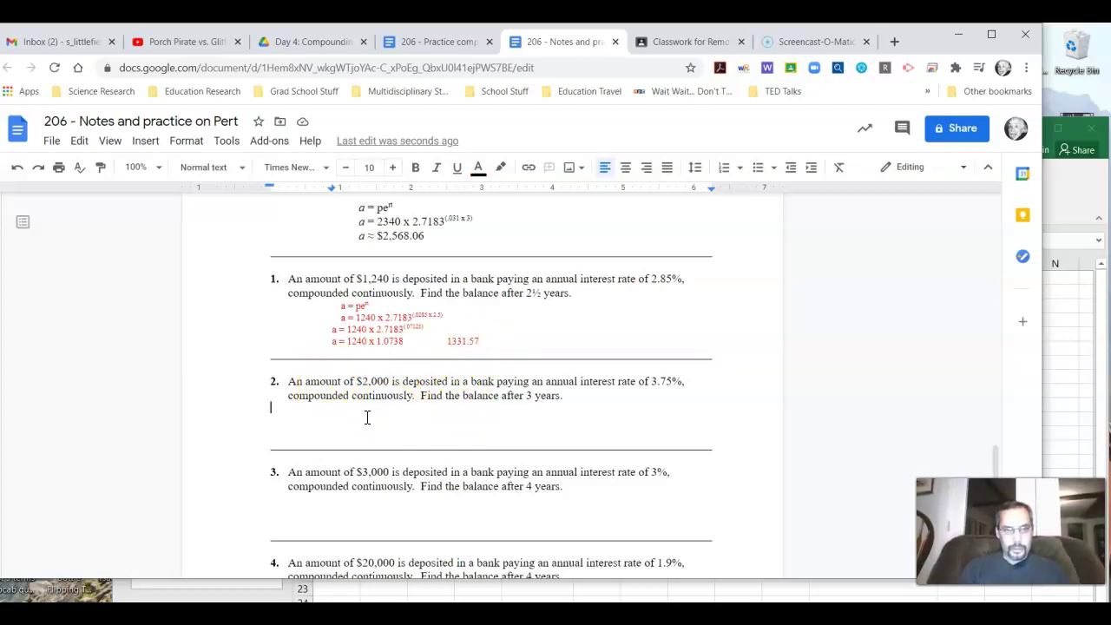
key(Tab)
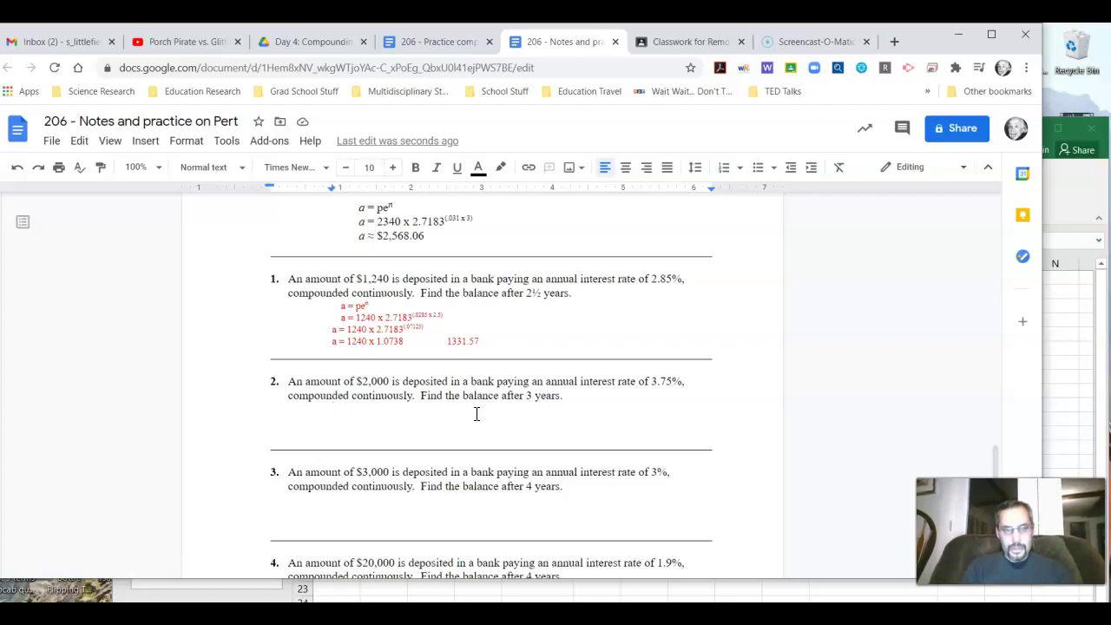
text(a = 1240 x 2.7183(.0285 x 2.5))
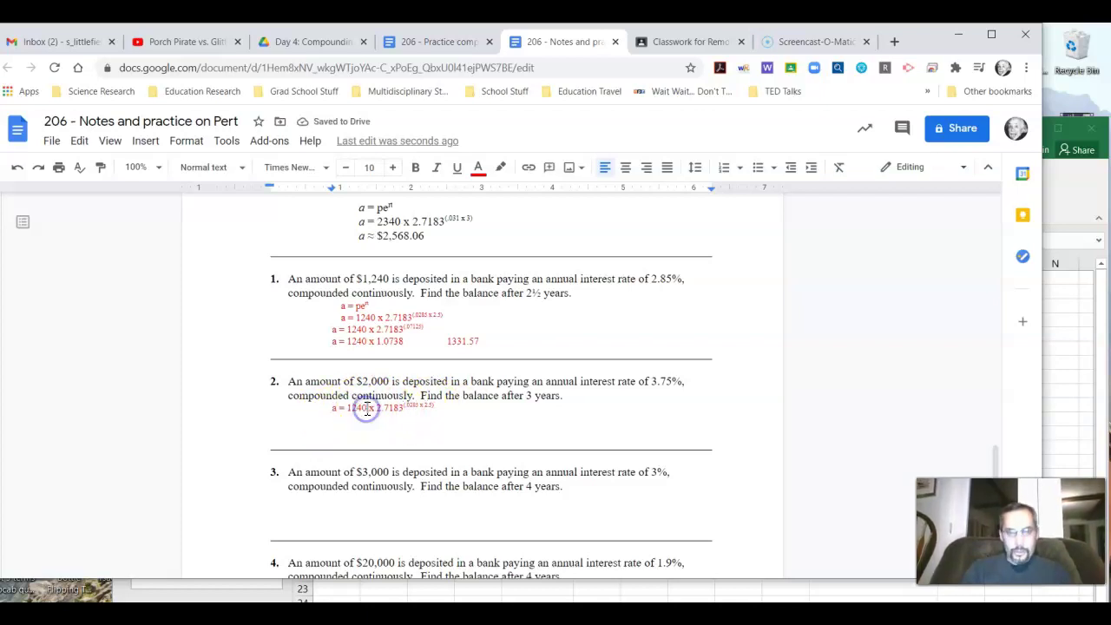
double_click(366, 408)
key(BackSpace)
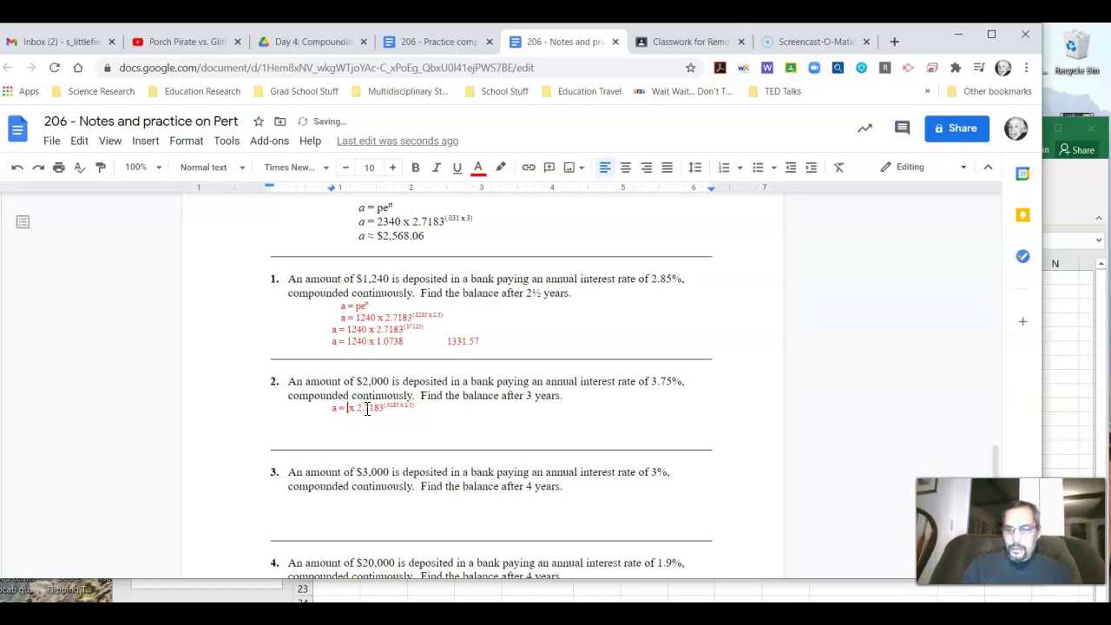
text(2000)
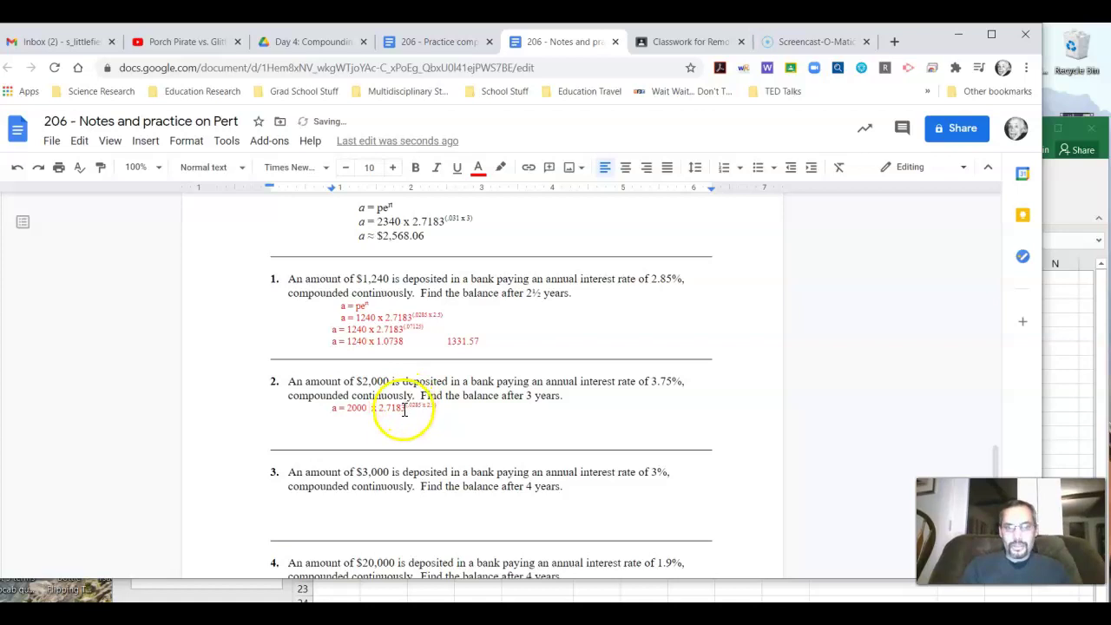
Step: Change the superscript exponent in problem 2's substitution line to "(.0375 x 3)"
click(422, 405)
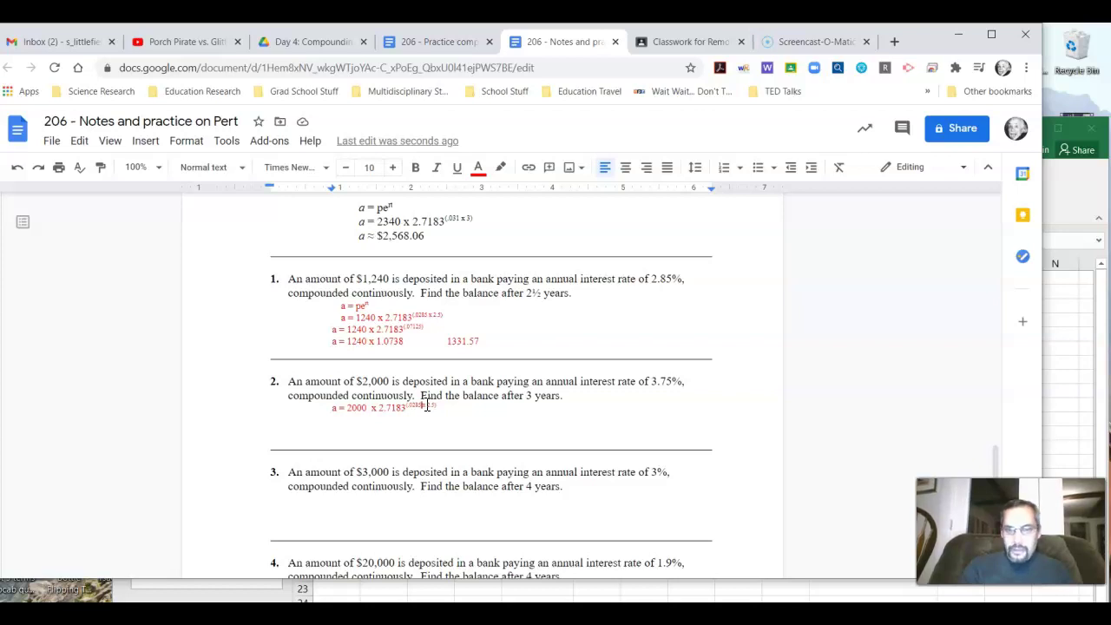
key(BackSpace)
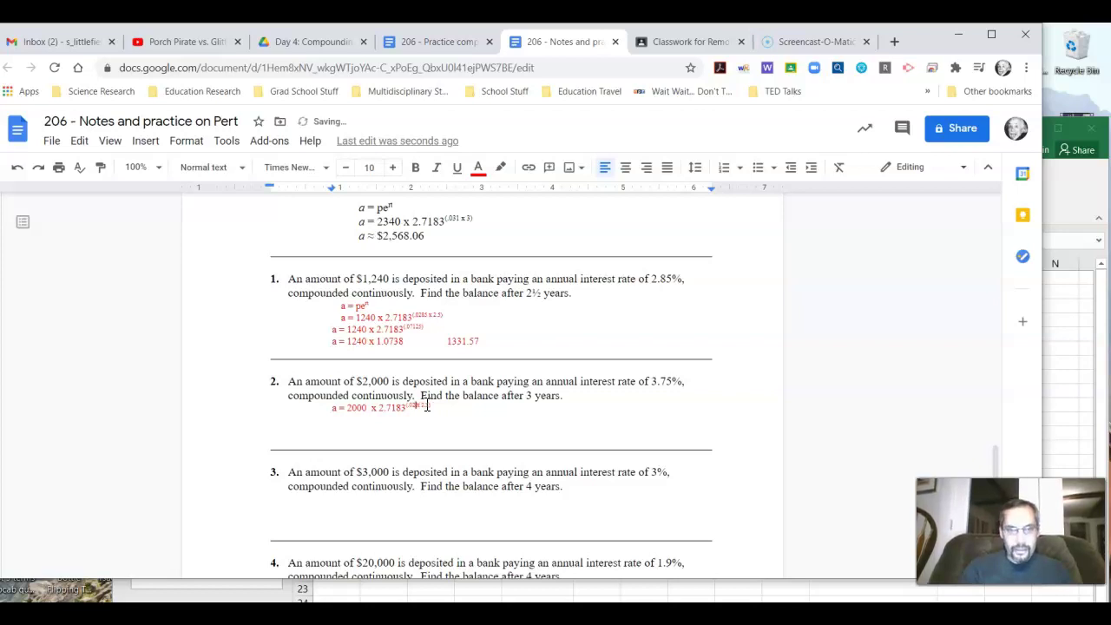
key(BackSpace)
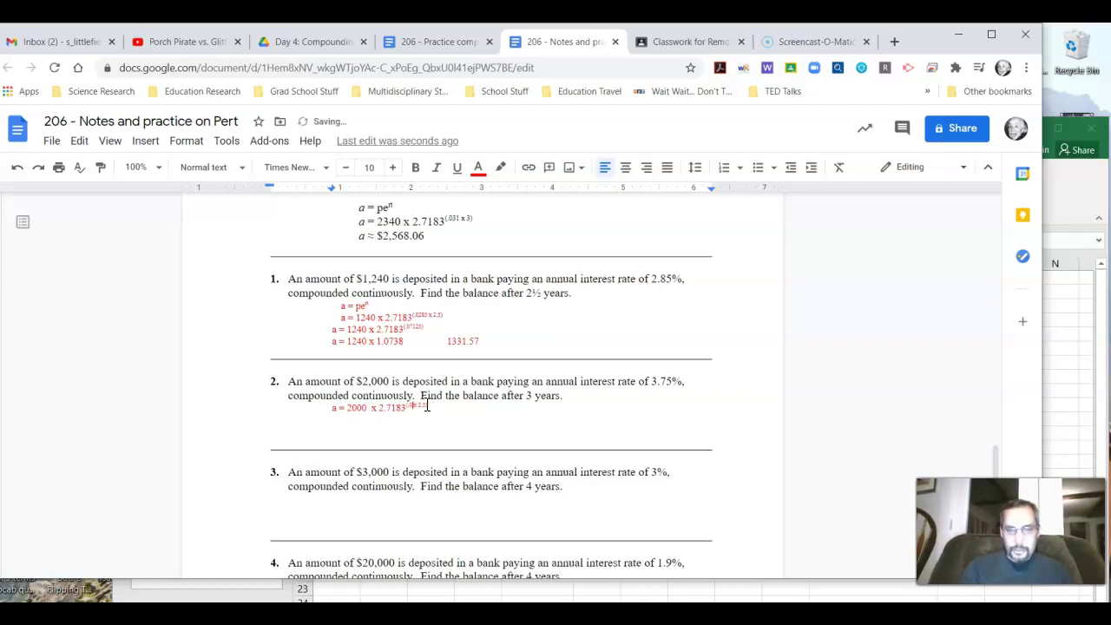
text(75 x 3))
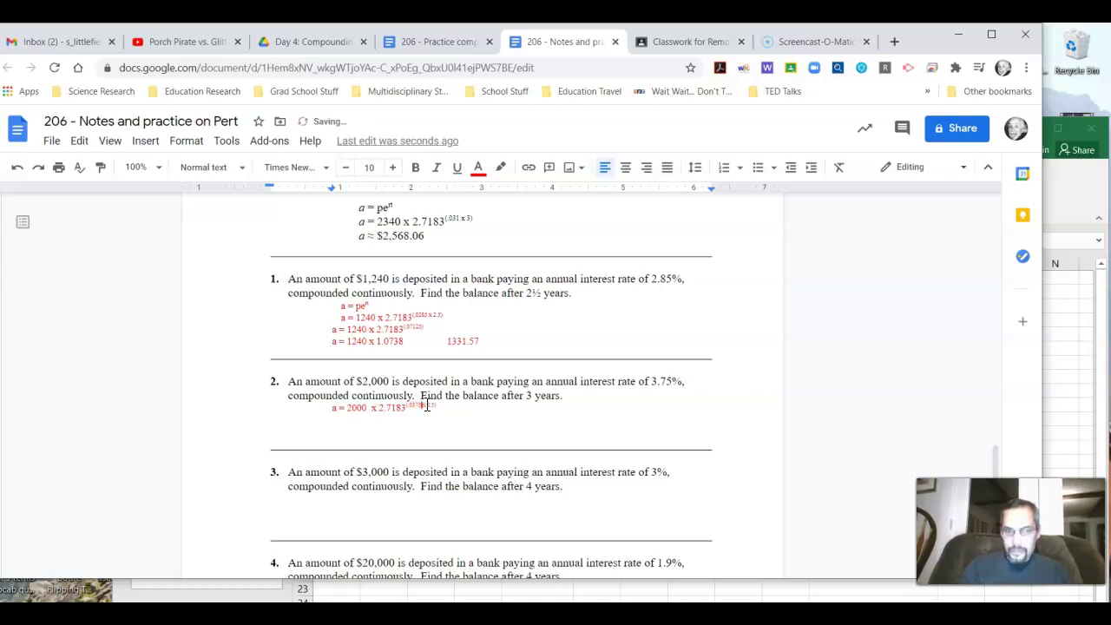
click(448, 412)
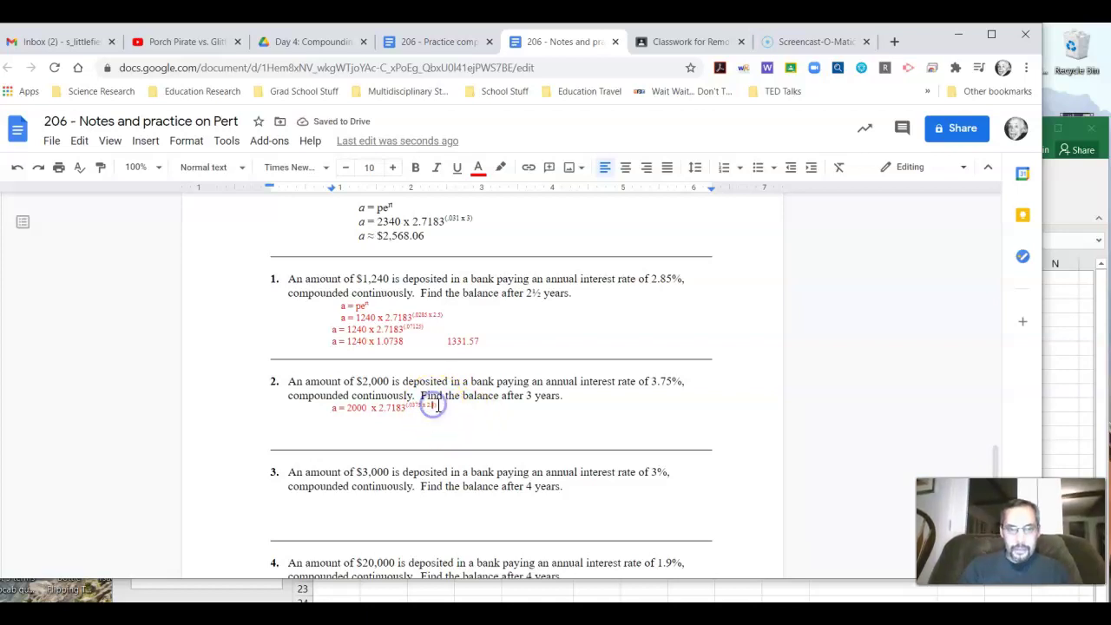
key(BackSpace)
key(BackSpace)
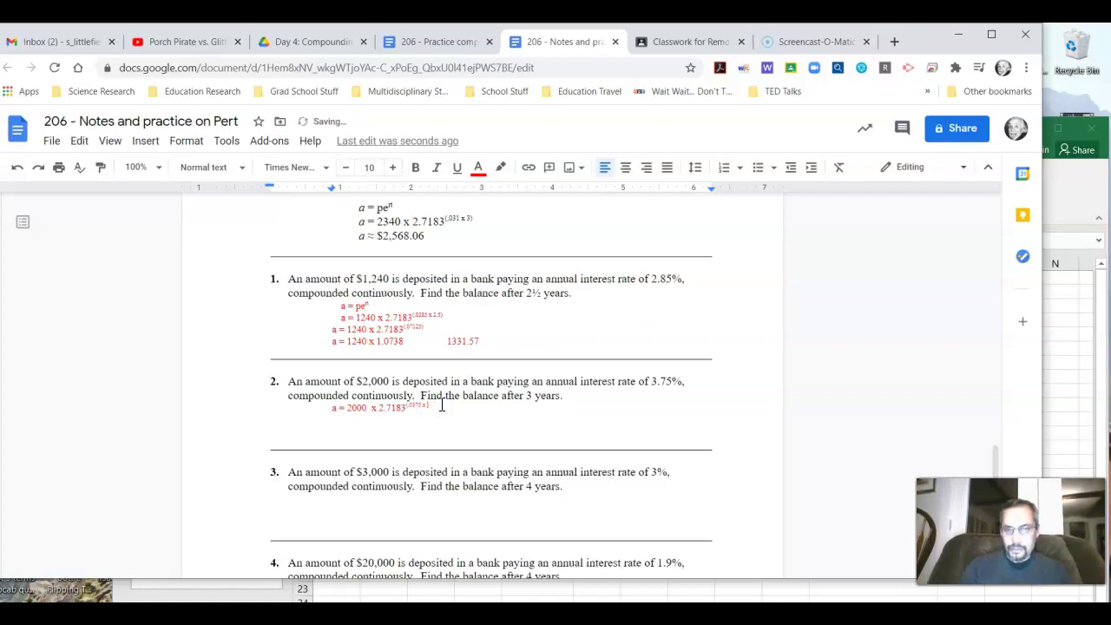
text(3)
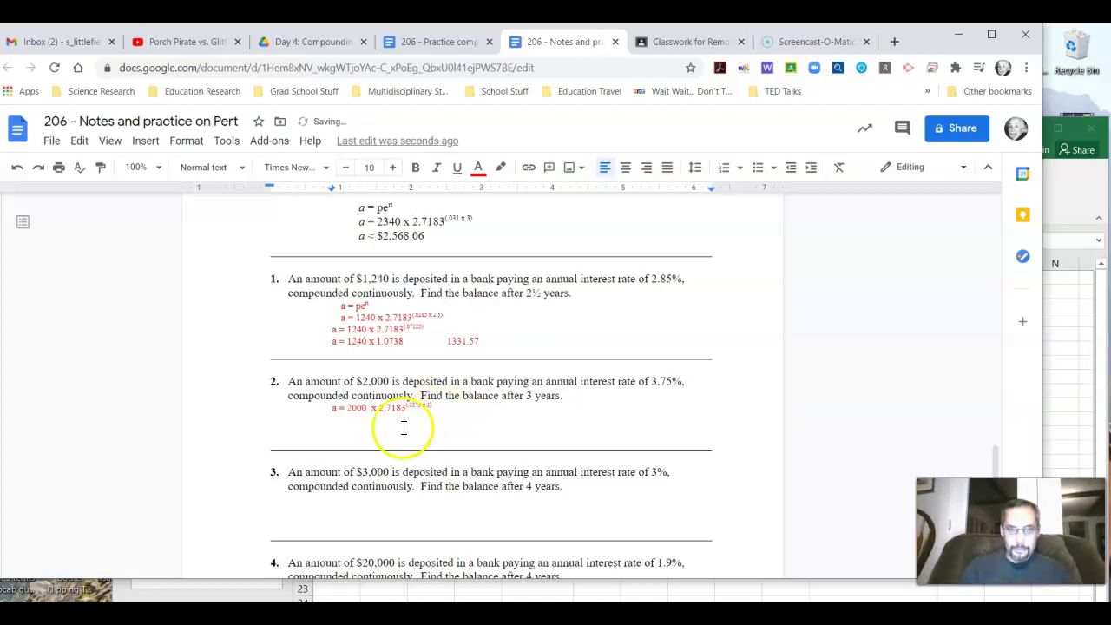
Step: Paste the copied "a = 1240" substitution line, indented, directly below problem 2's first solution line
click(344, 423)
key(Return)
key(Tab)
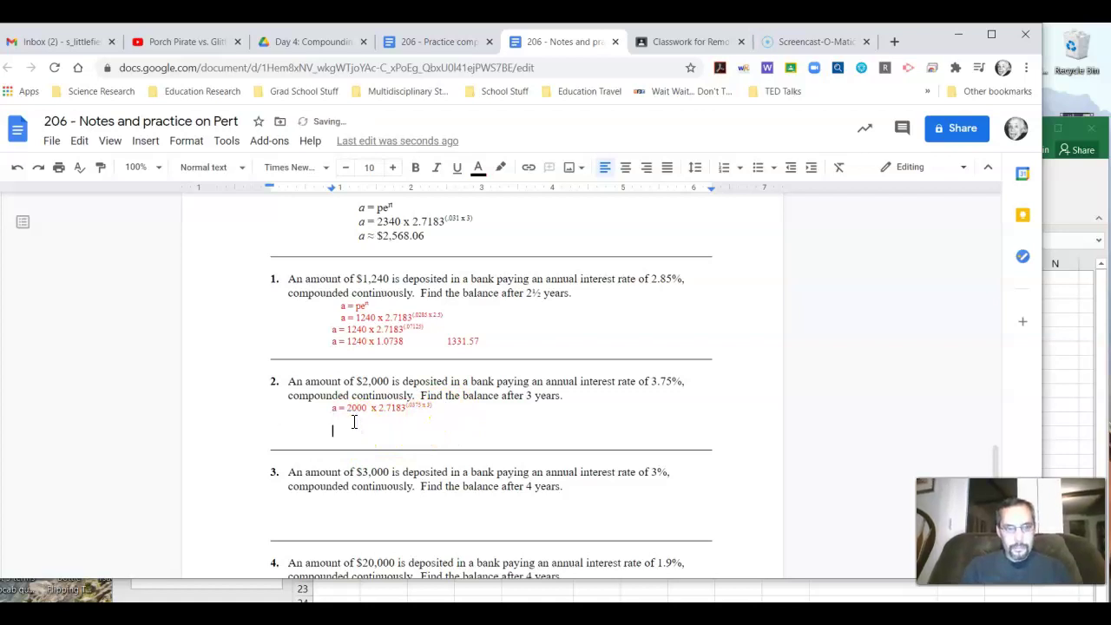
key(BackSpace)
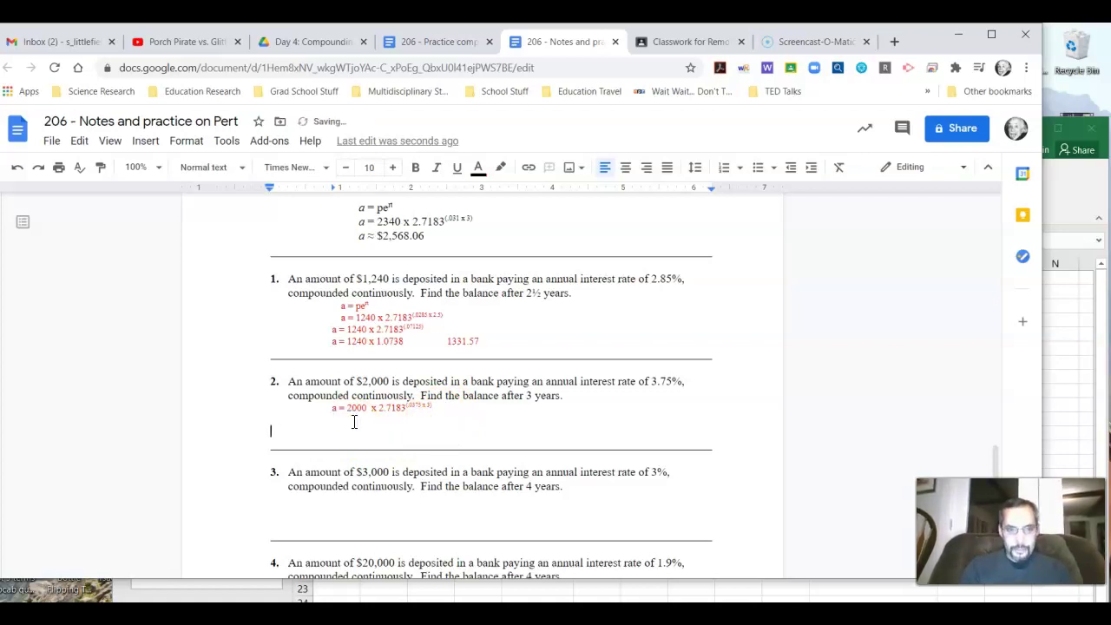
key(BackSpace)
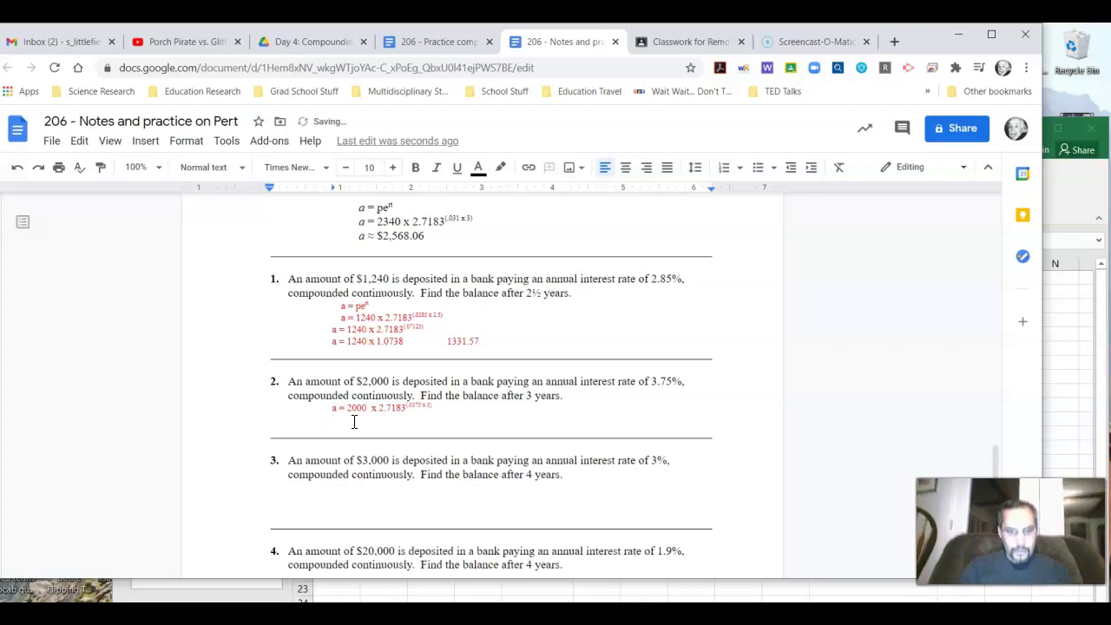
text(a = 1240 x 2.7183(.0285 x 2.5))
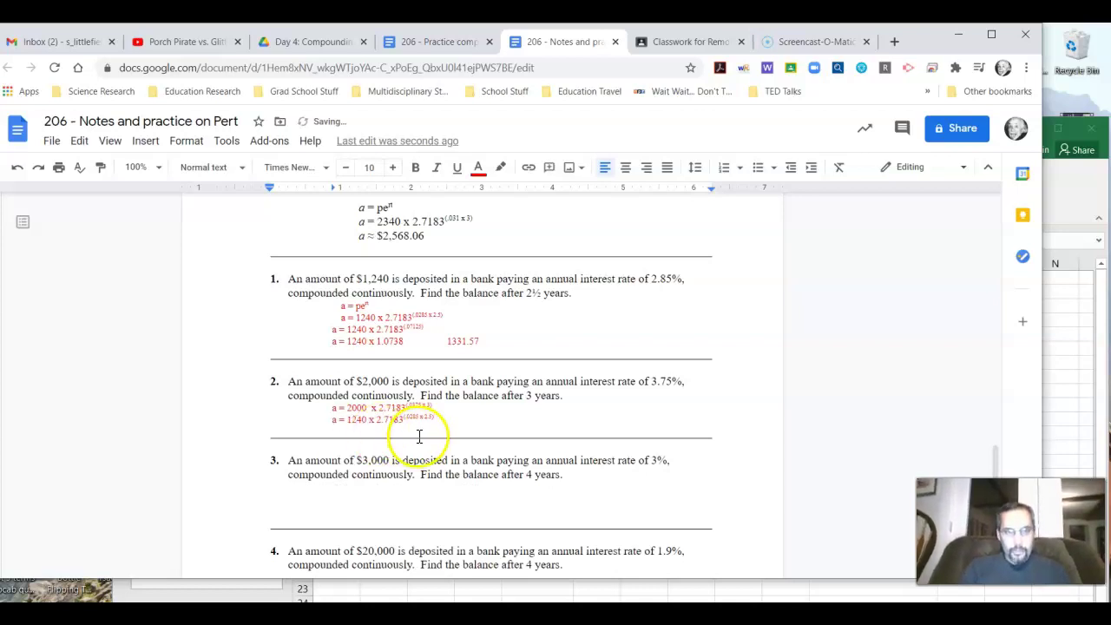
Step: Replace the exponent in problem 2's second line with superscript "(.1125)" and add a new line below it
click(434, 416)
drag(434, 416, 407, 420)
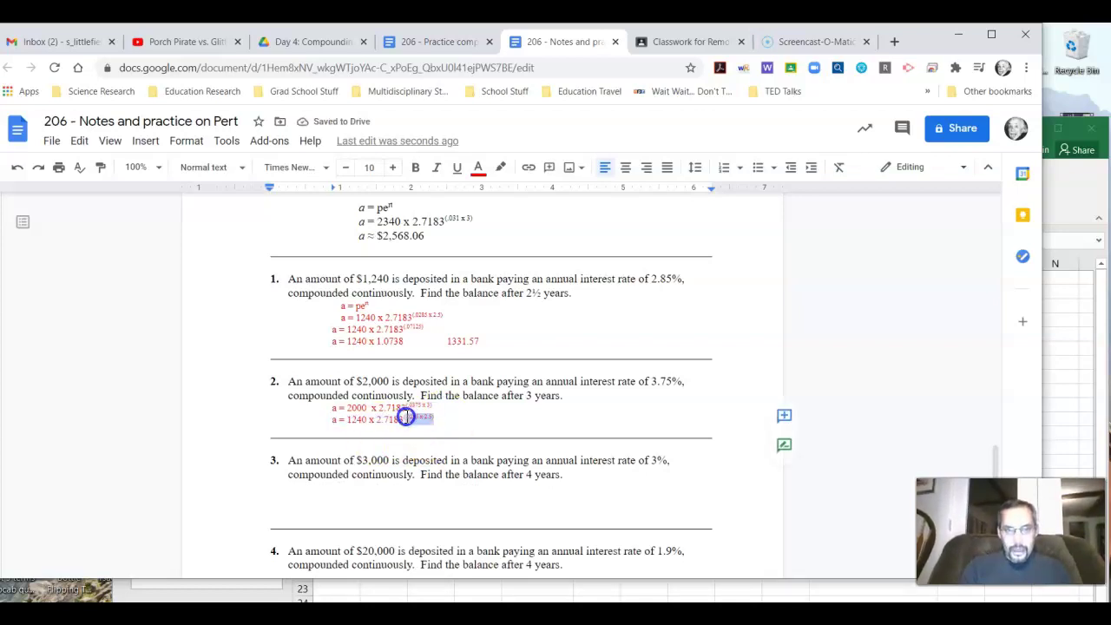
key(BackSpace)
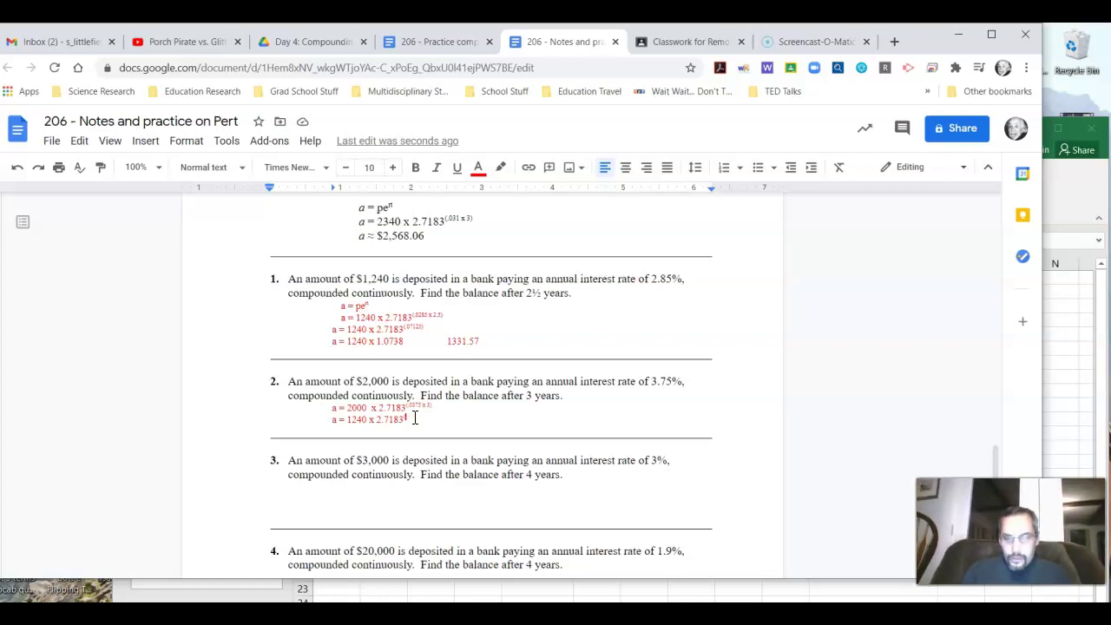
text(.11)
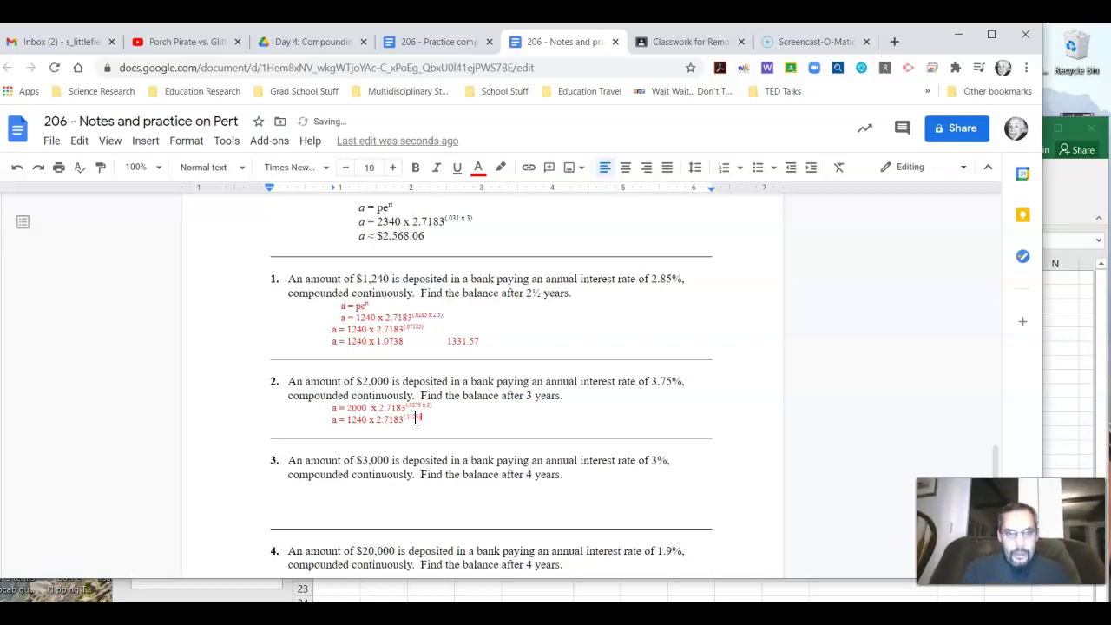
text(25))
key(Return)
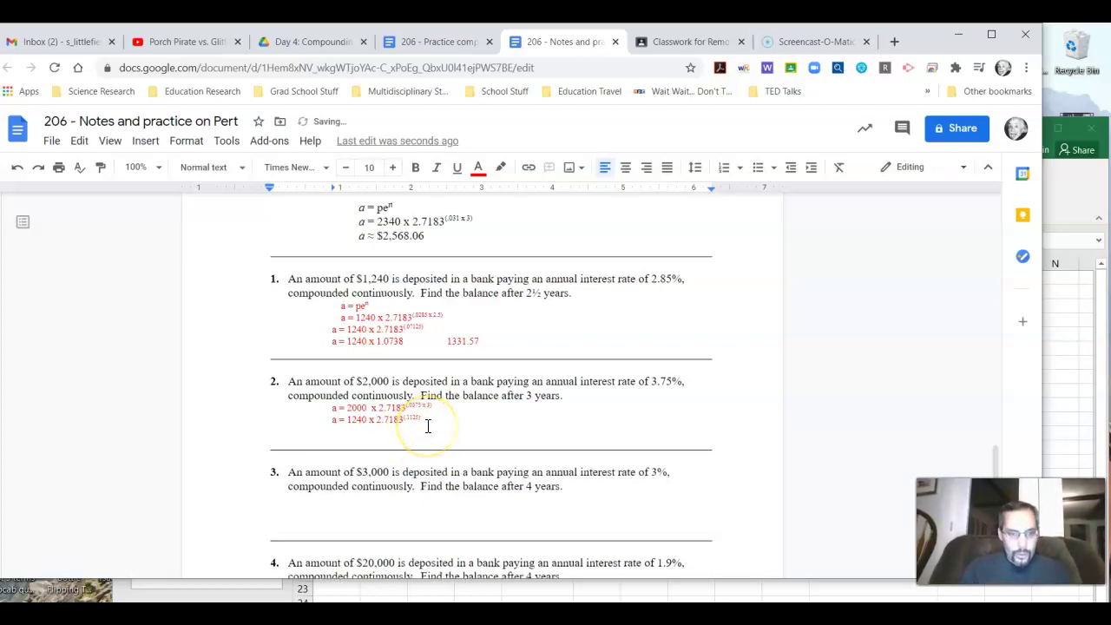
Step: Add the copied line "a = 1240 x 2.7183" with superscript "(.0285 x 2.5)" as problem 2's third solution line, indented like the lines above
key(BackSpace)
drag(398, 421, 340, 432)
click(428, 420)
click(326, 431)
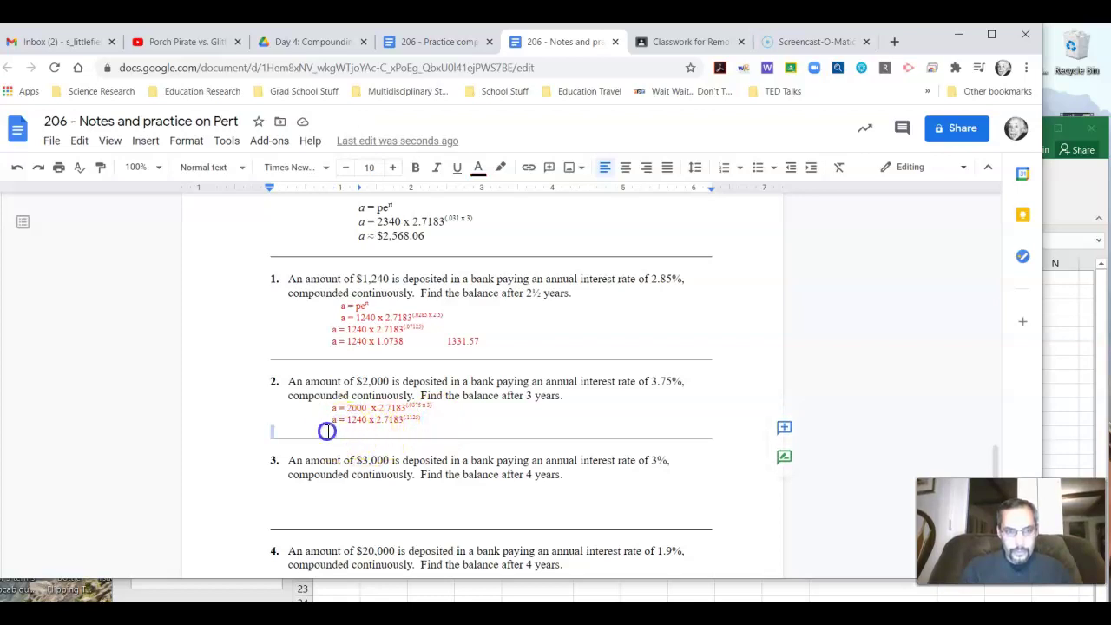
text(a = 1240 x 2.7183(.0285 x 2.5))
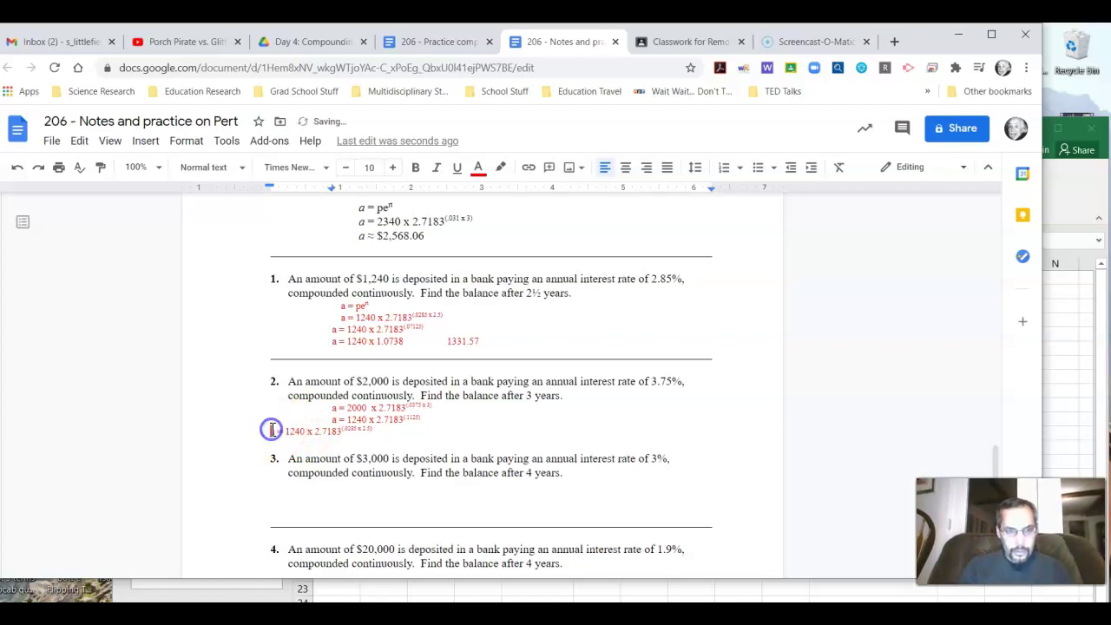
key(Tab)
key(Tab)
key(BackSpace)
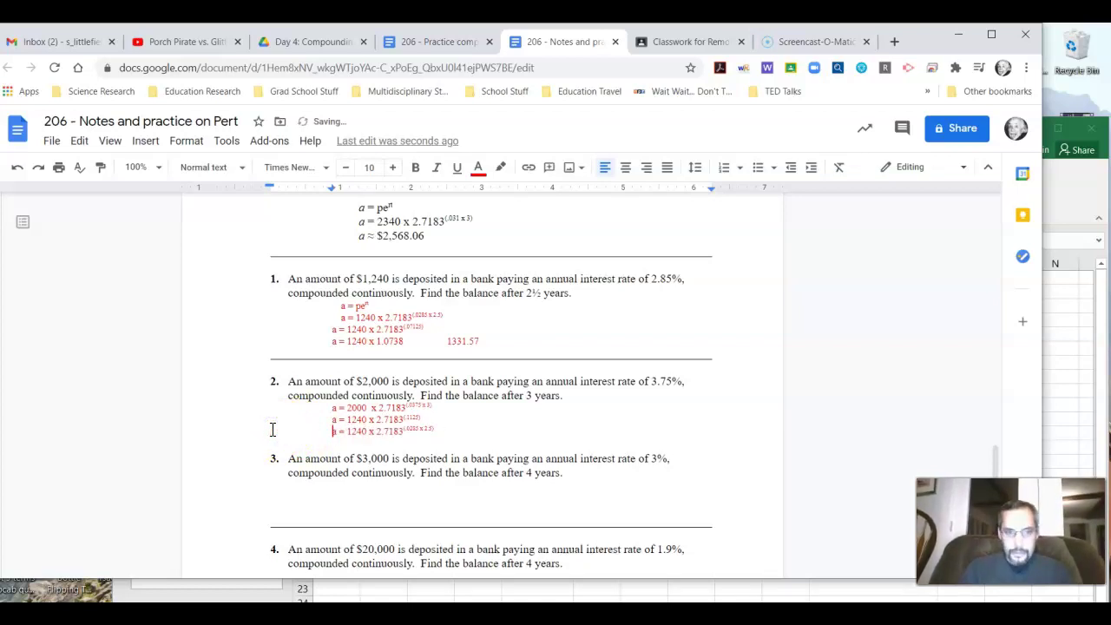
Step: Replace the 2.7183 factor and its exponent in problem 2's third line with 1.1191, followed by tab spacing for the answer
drag(321, 425, 436, 436)
key(BackSpace)
key(BackSpace)
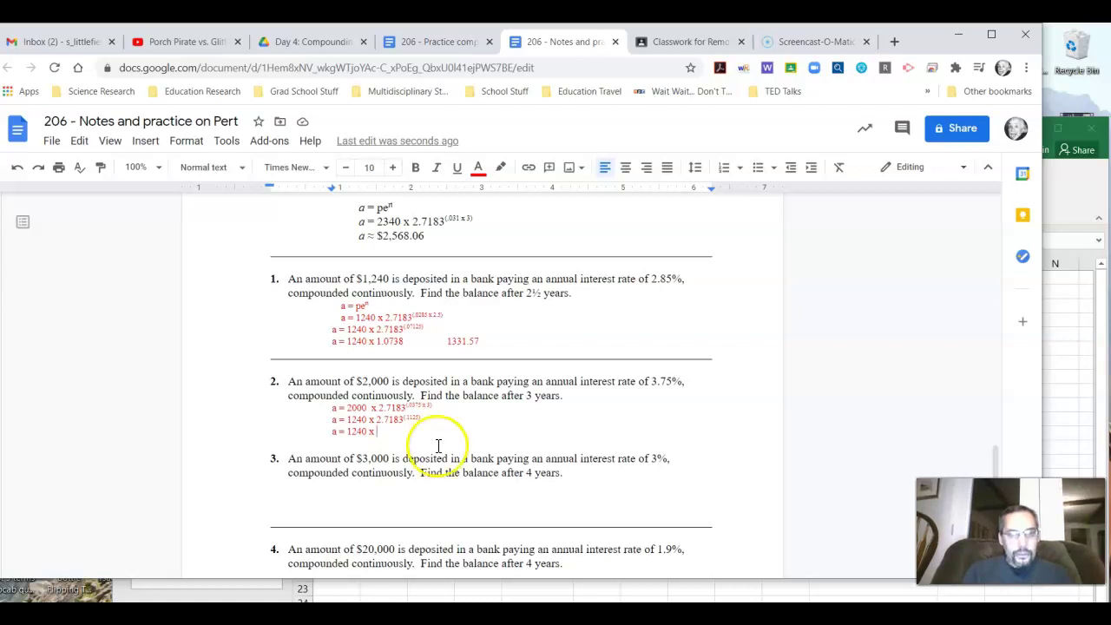
text(1.1)
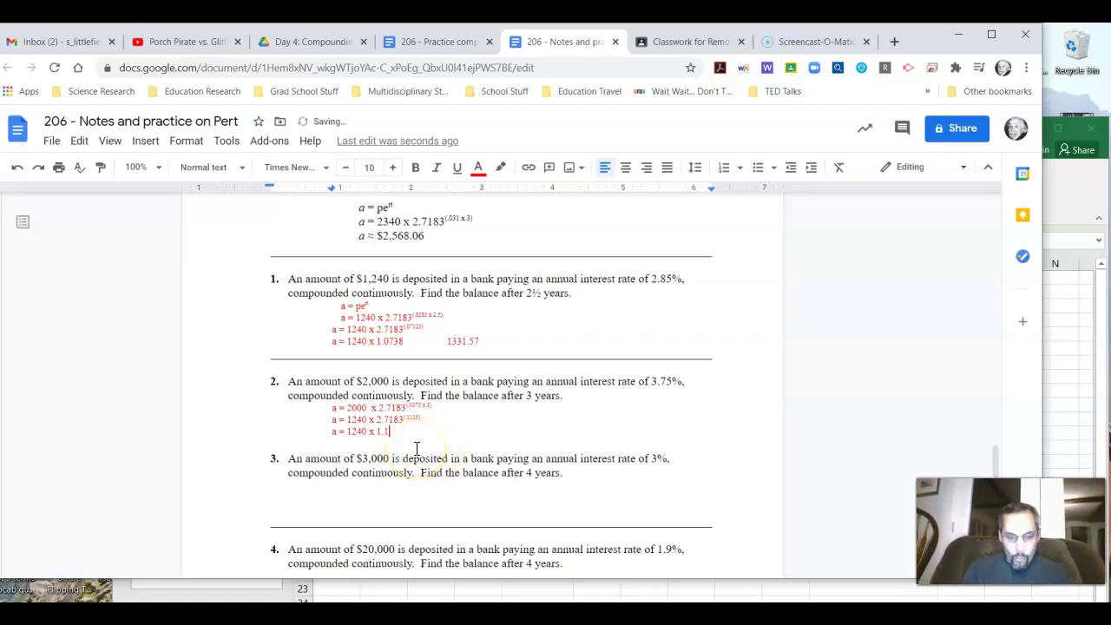
text(19)
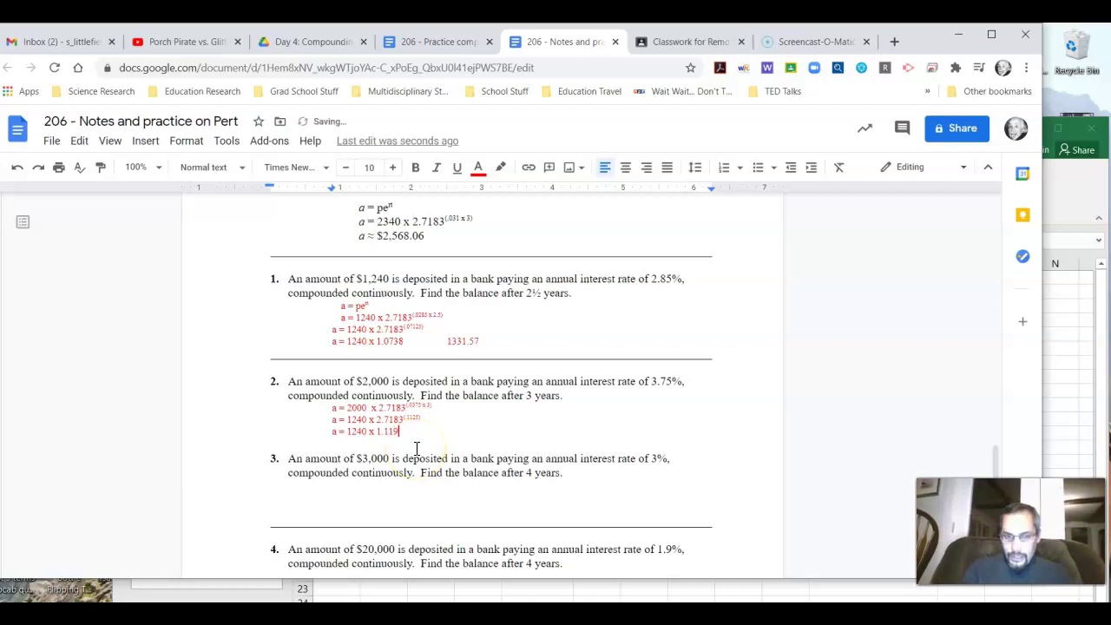
text(1)
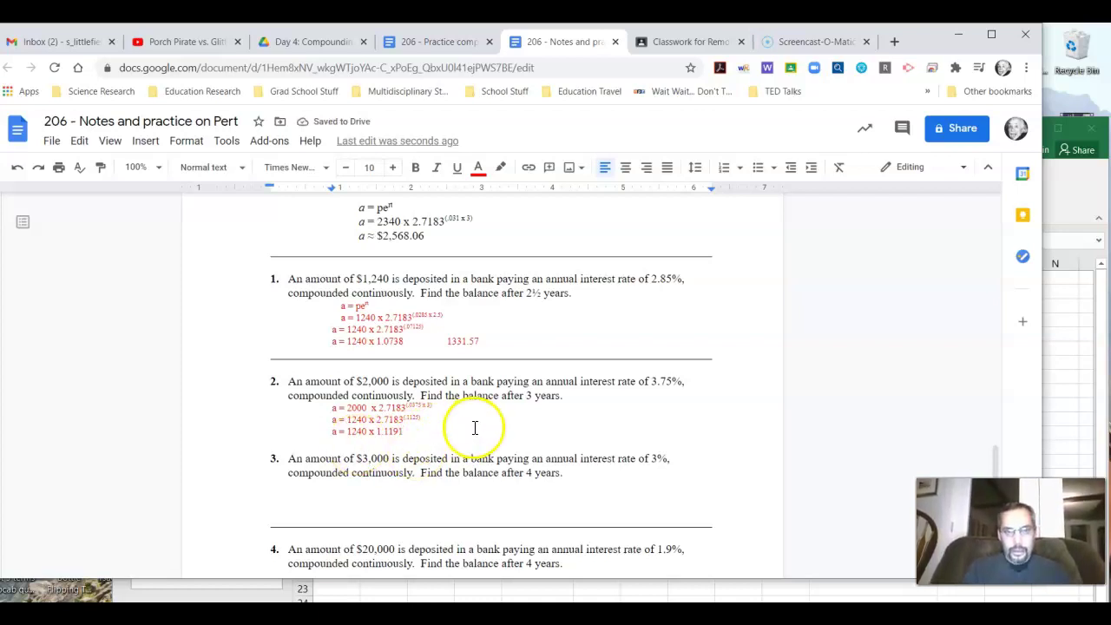
key(Tab)
key(Tab)
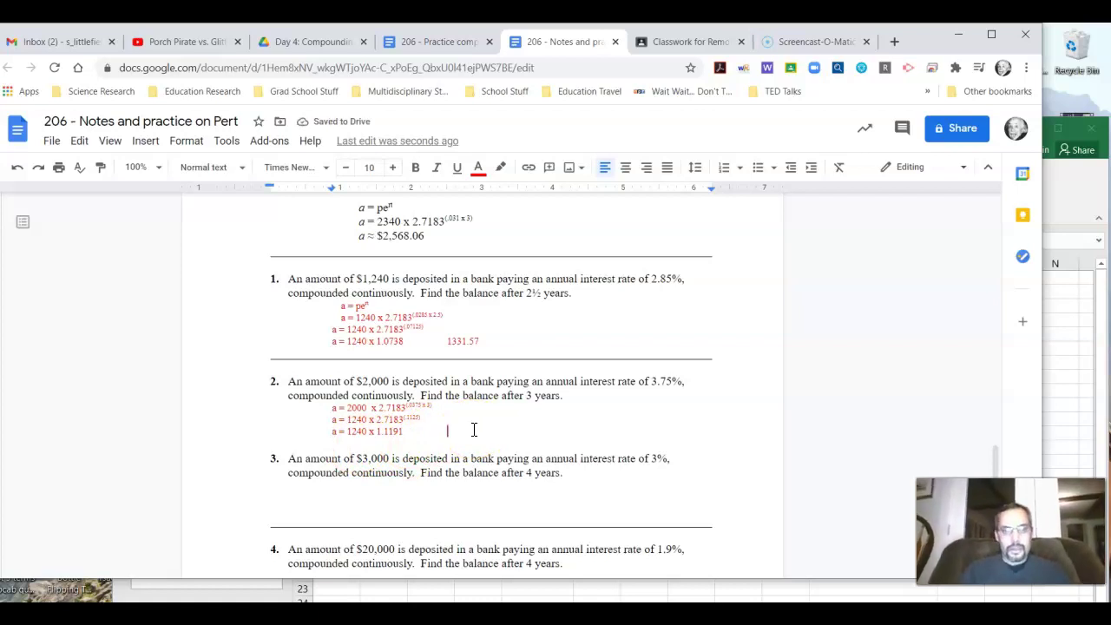
Step: Change the principal to 2000 in the second and third lines of problem 2's solution
click(348, 420)
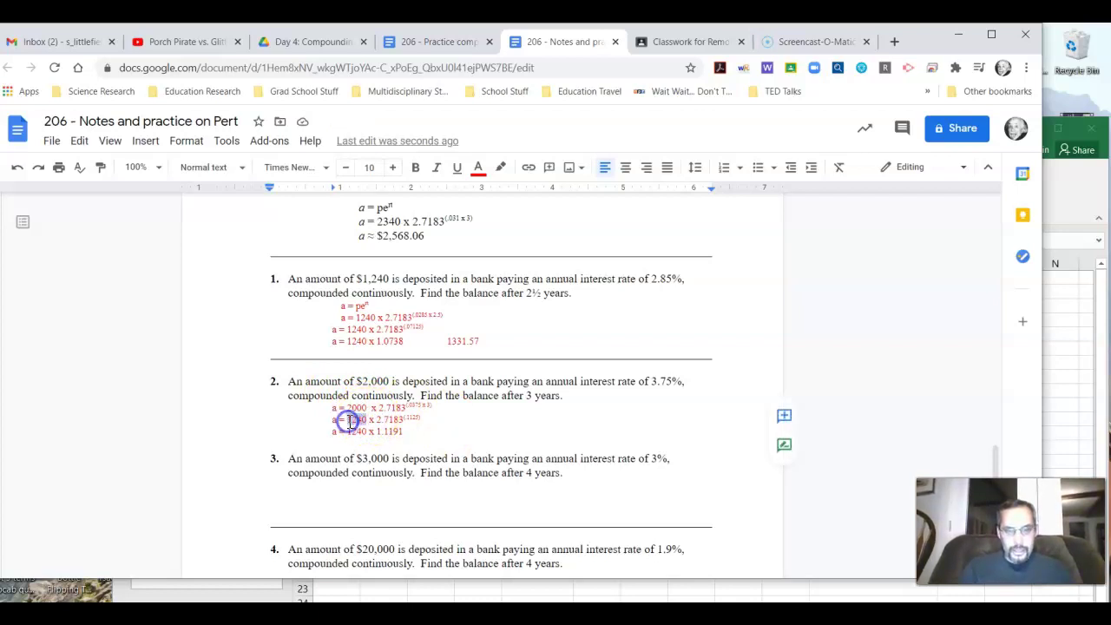
double_click(350, 420)
text(2000)
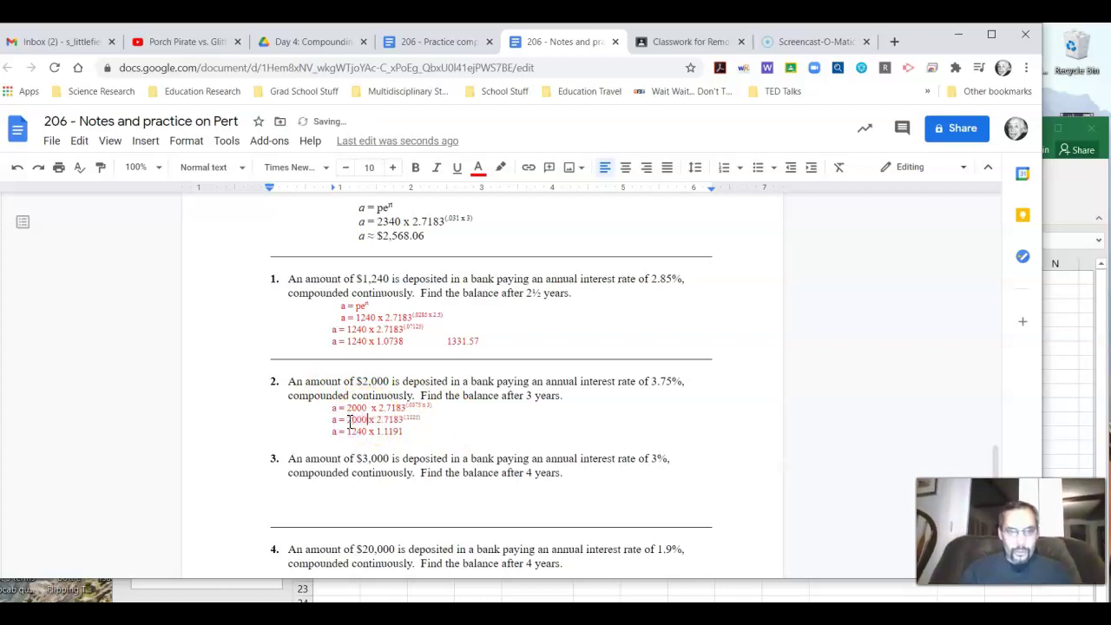
double_click(356, 431)
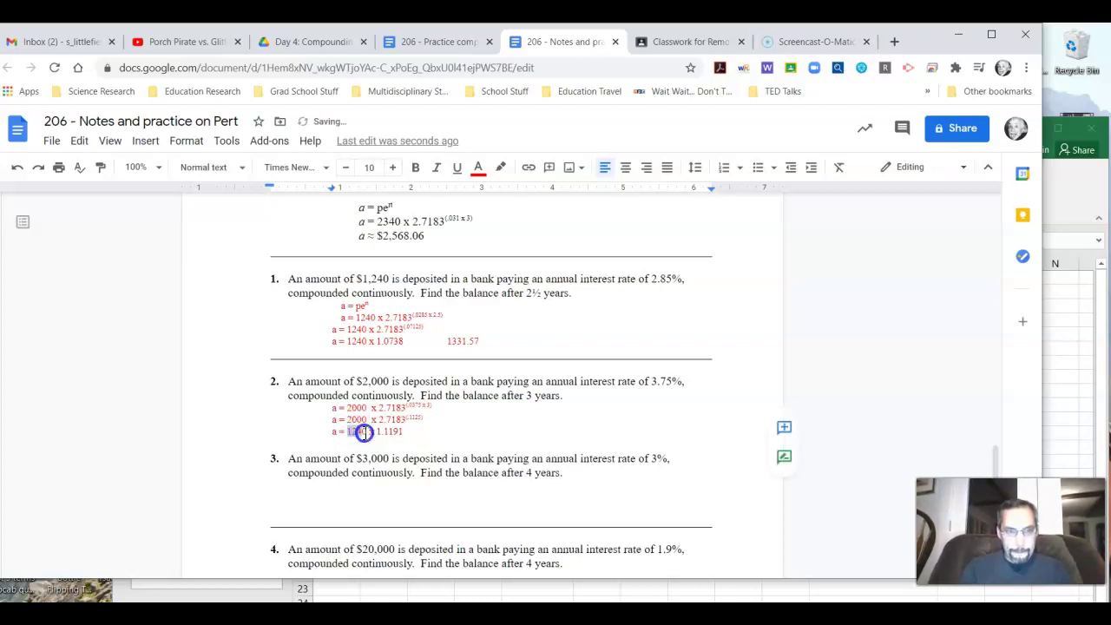
text(2000)
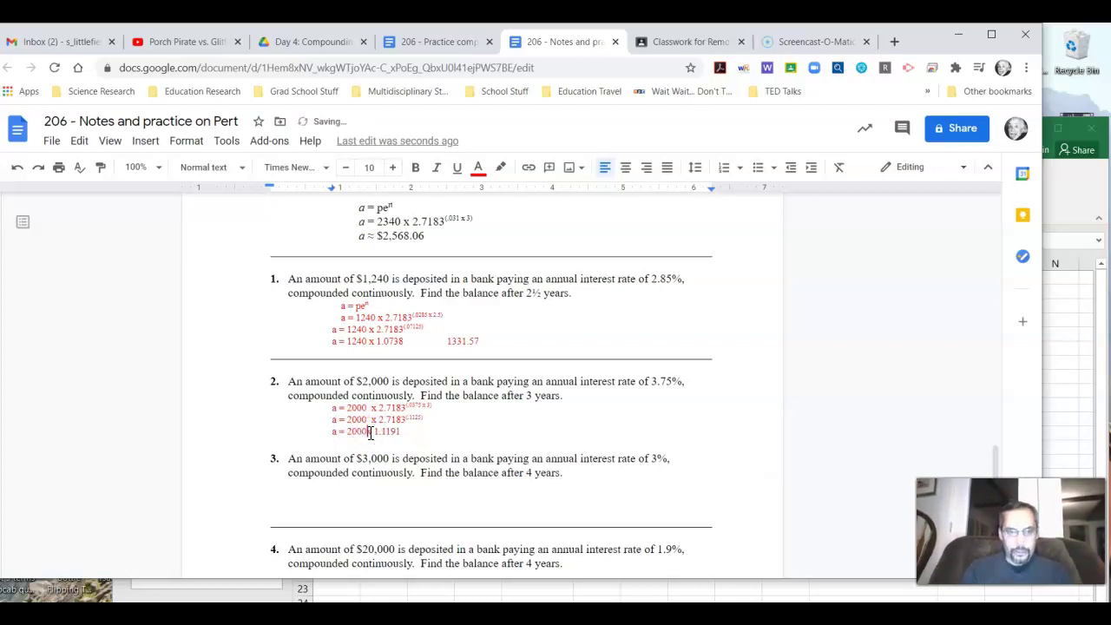
Step: Enter the answer 2238.14 at the end of problem 2's third solution line
click(446, 436)
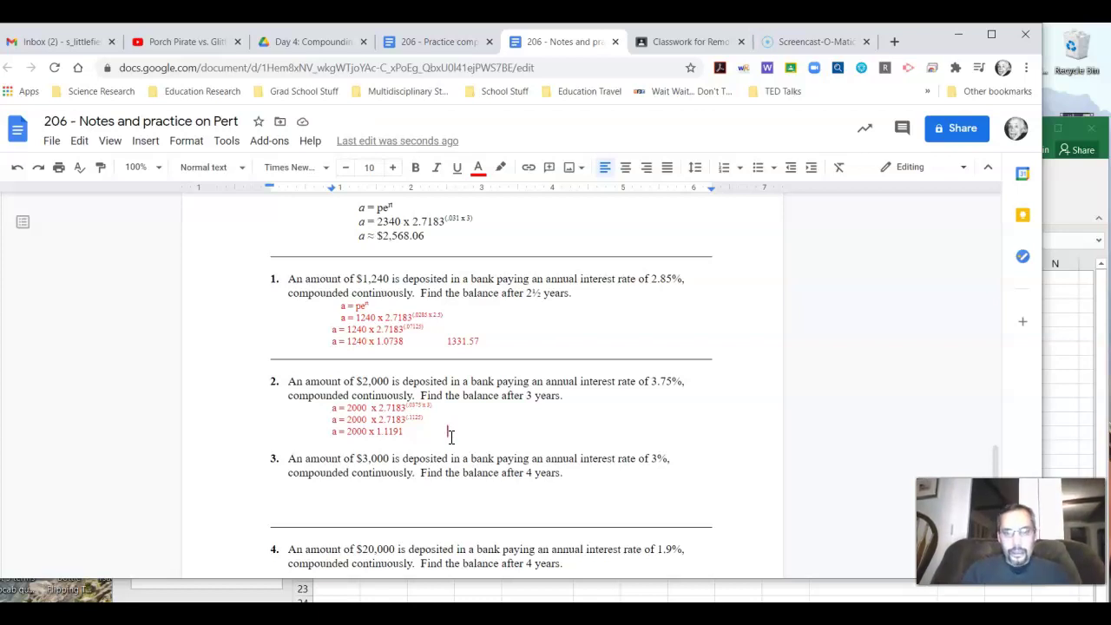
text(2238.14)
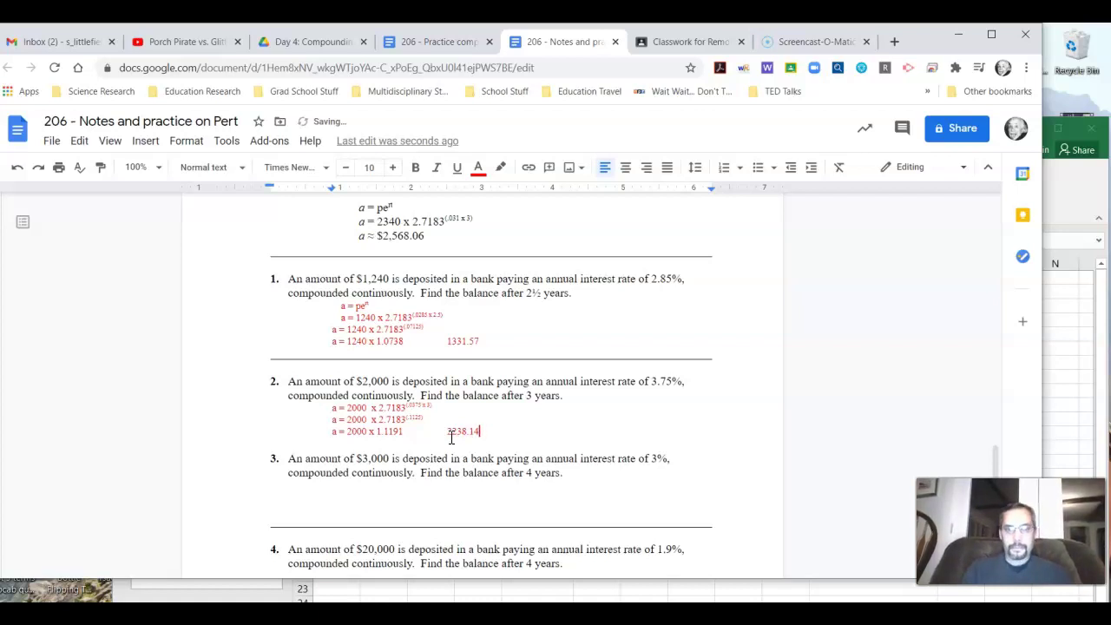
click(542, 429)
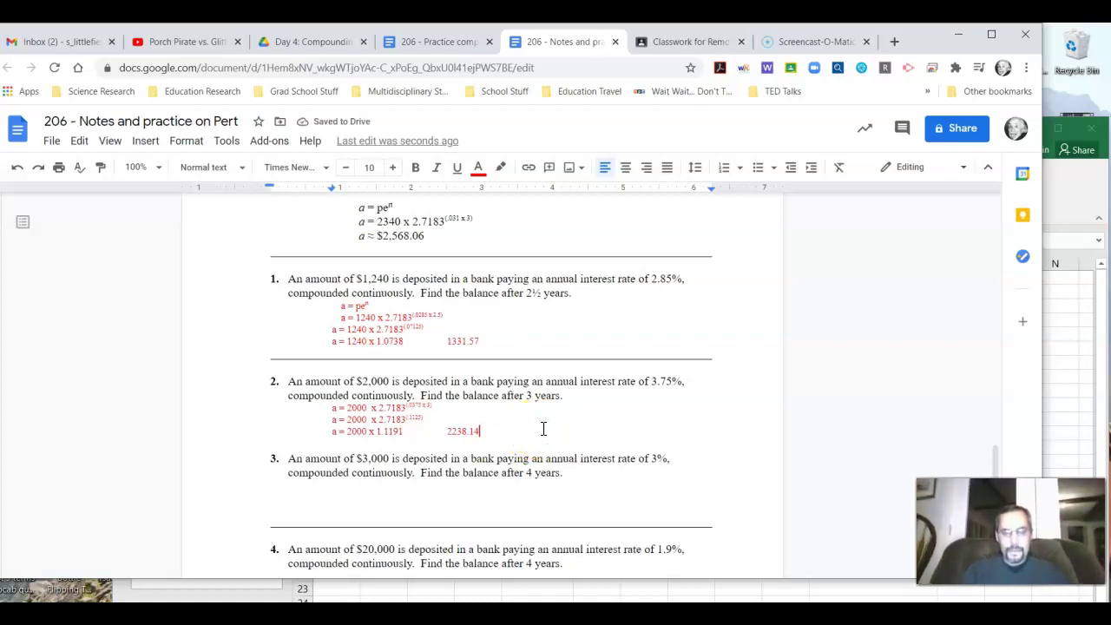
right_click(450, 351)
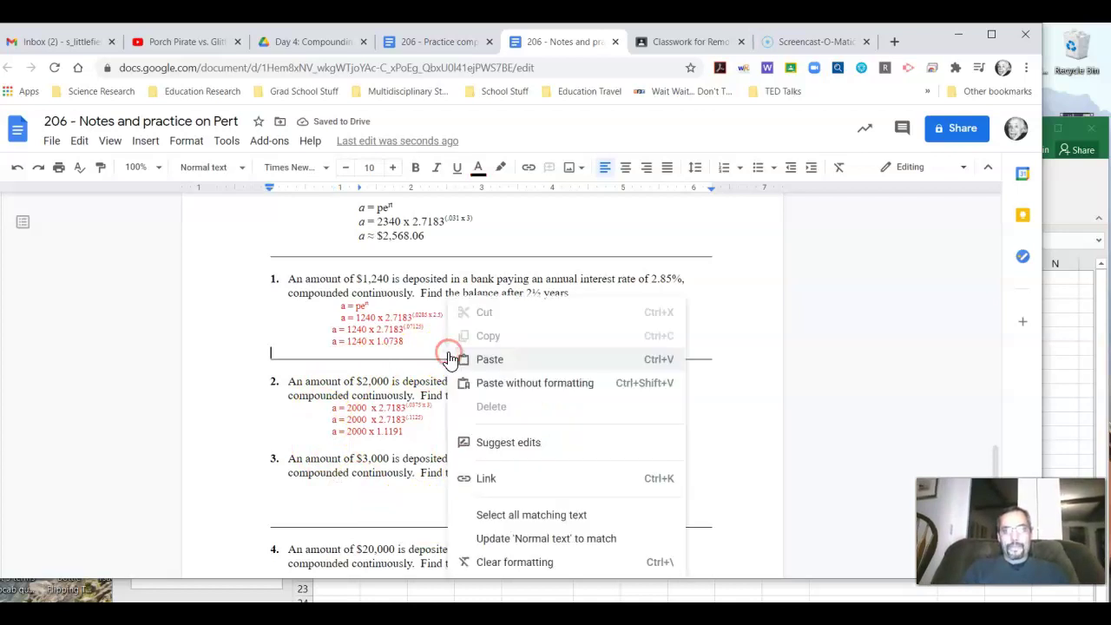
click(224, 421)
Step: Review the worksheet's remaining problems, the compound interest formula at its start, and the completed solutions
scroll(454, 397, down, 1)
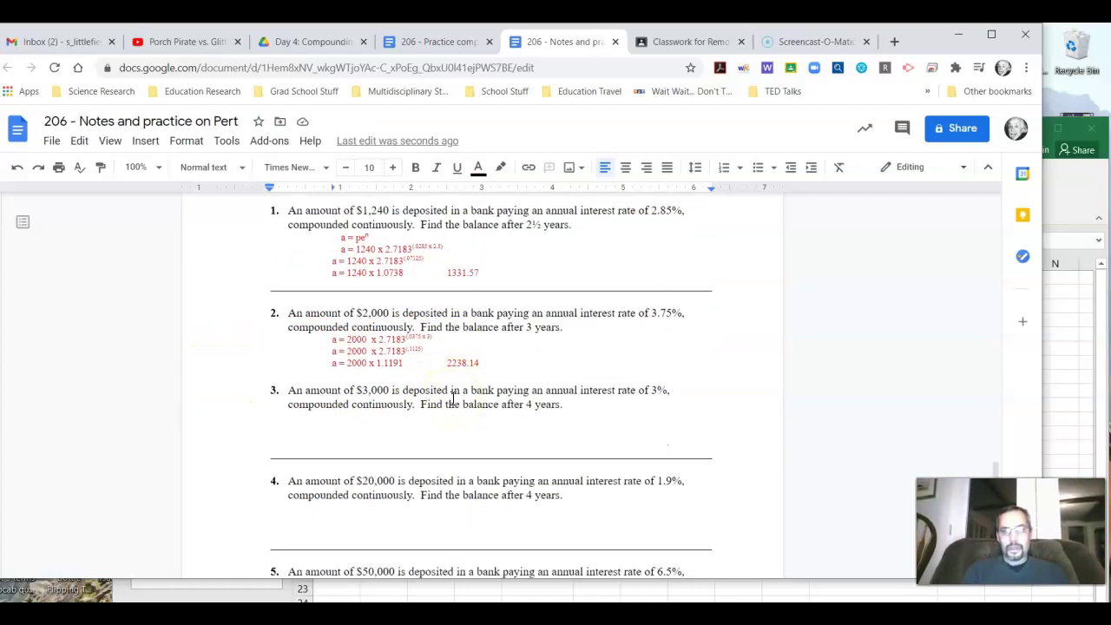
scroll(453, 397, down, 2)
scroll(452, 398, up, 4)
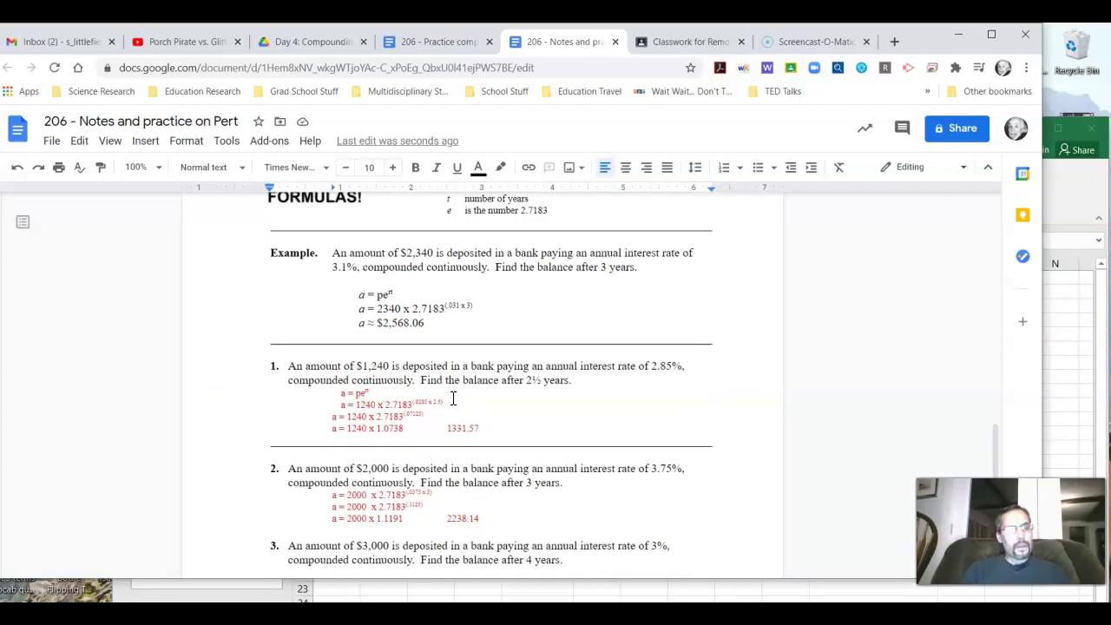
scroll(453, 398, up, 1)
scroll(453, 398, up, 10)
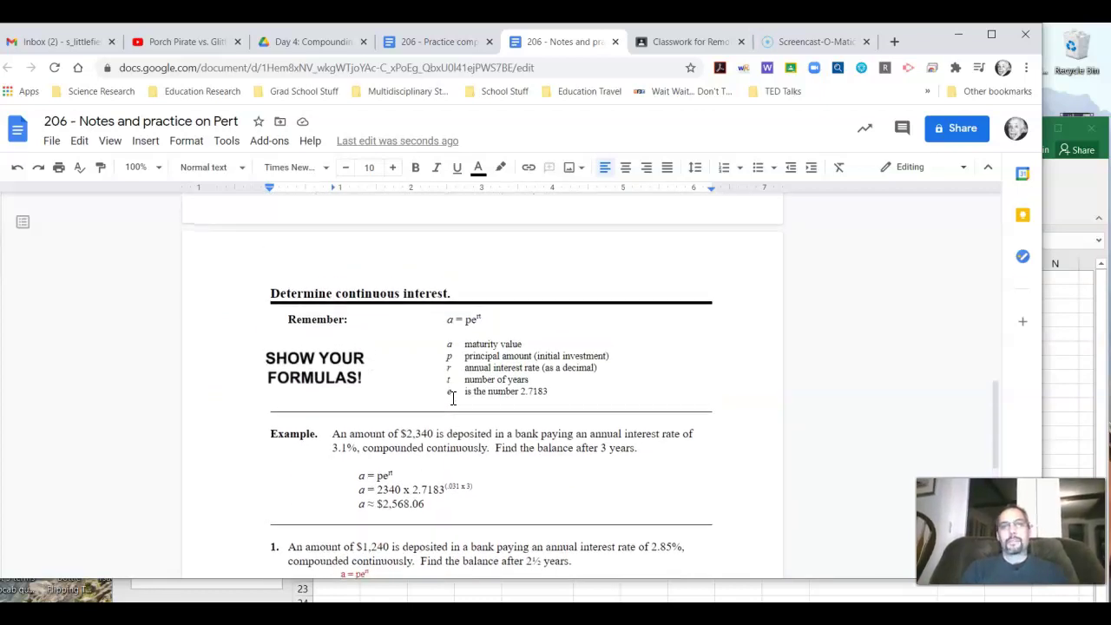
scroll(452, 398, up, 2)
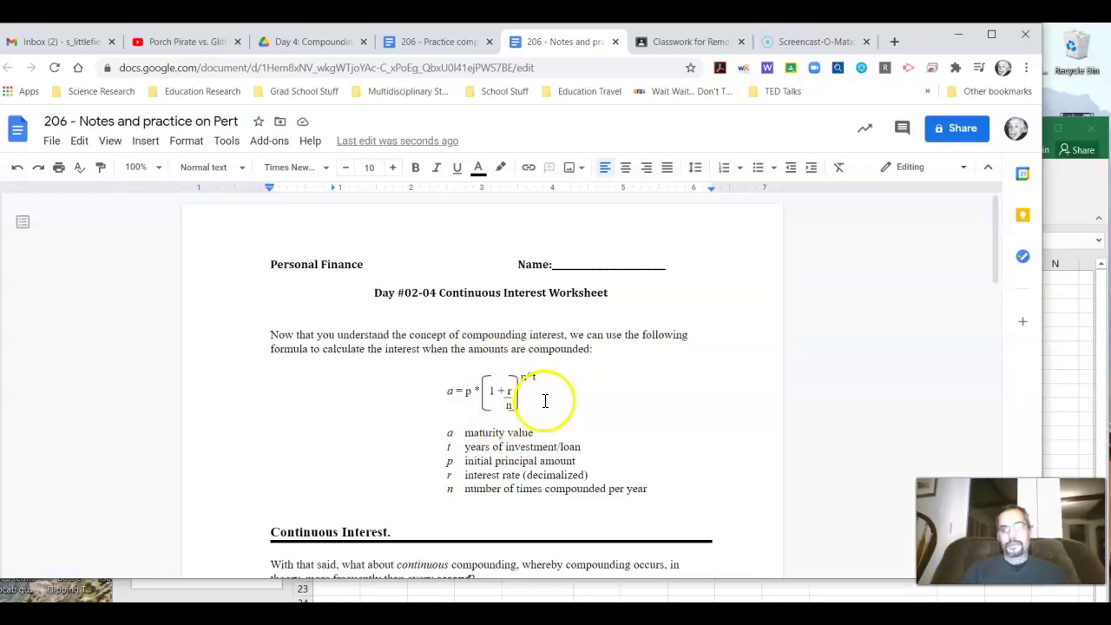
scroll(469, 376, down, 10)
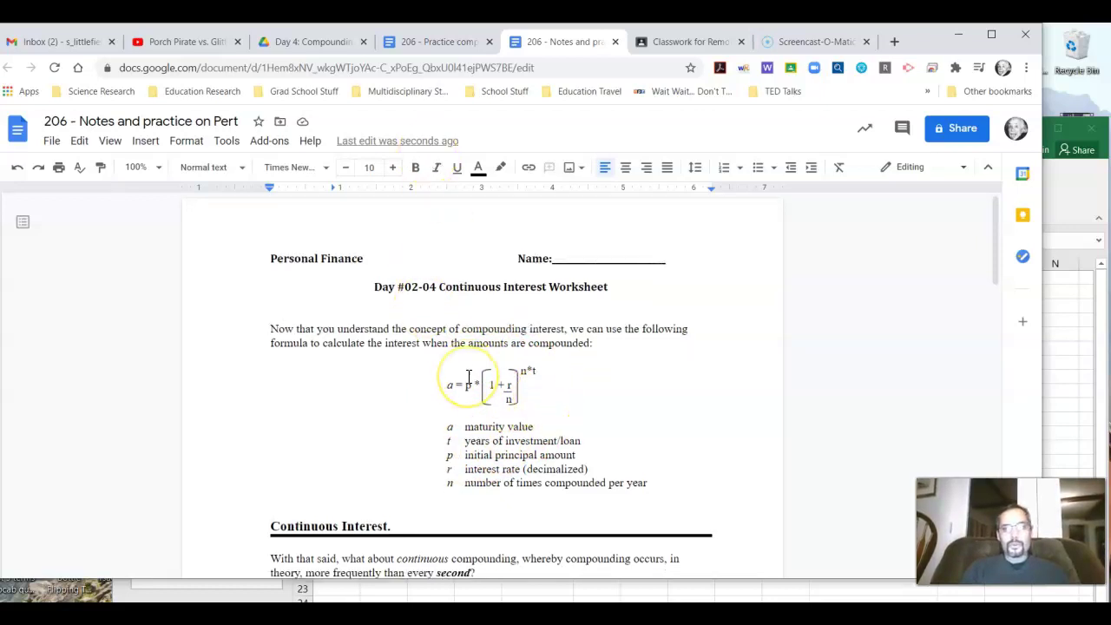
scroll(469, 376, down, 9)
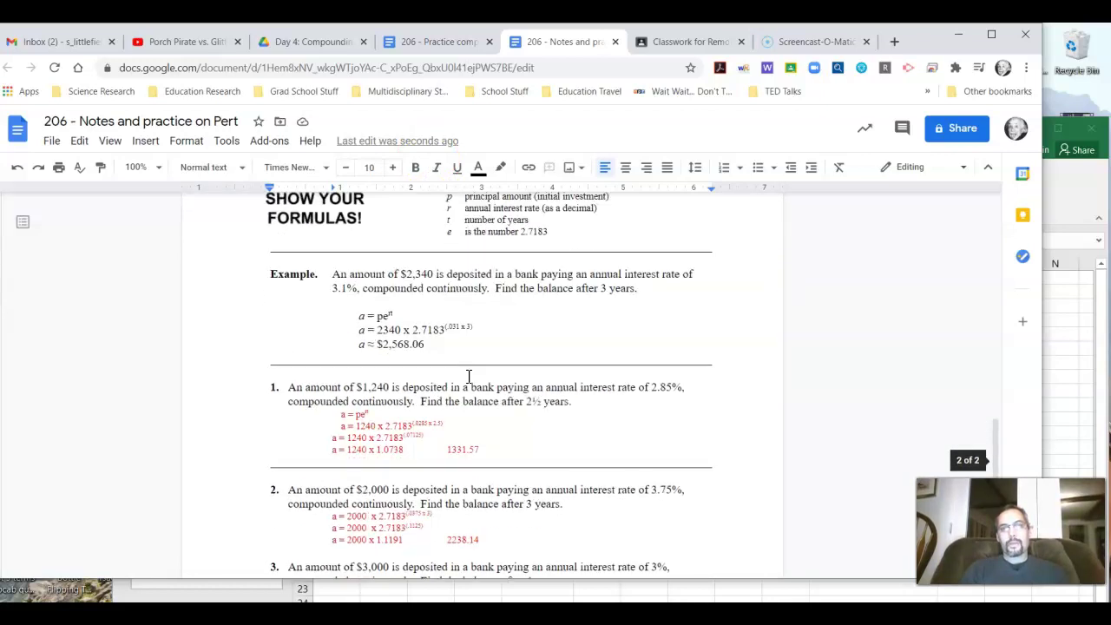
Step: Switch to the "206 - Practice comparing investments" document and look over its interest formulas and first problems
click(424, 45)
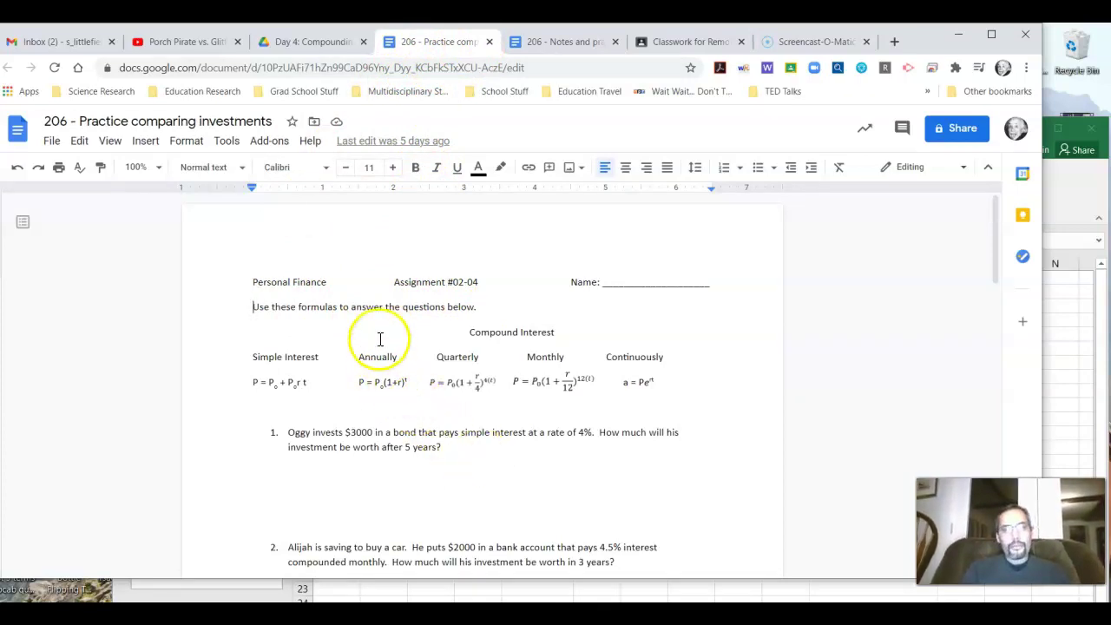
scroll(467, 382, down, 2)
scroll(486, 434, up, 2)
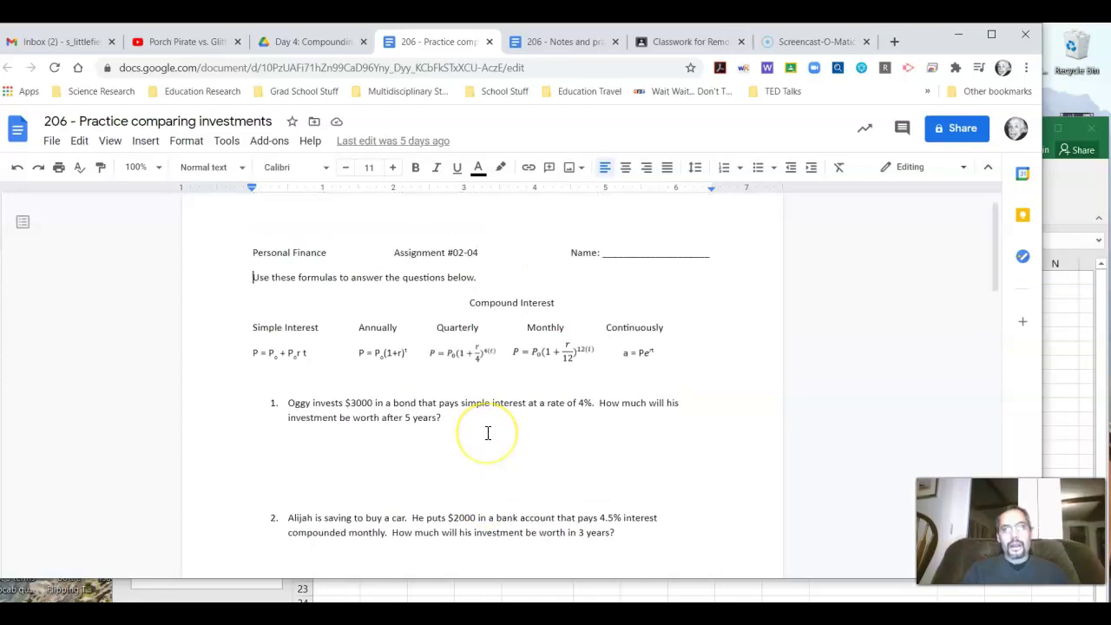